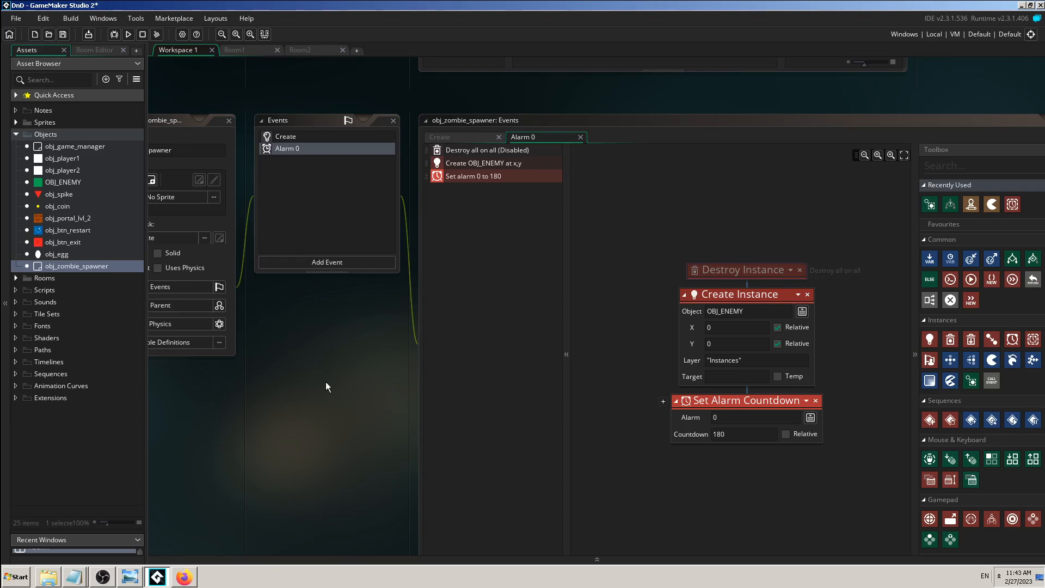
# - Review the actions in the Create and Alarm 0 events of obj_zombie_spawner
pyautogui.moveTo(275, 429); pyautogui.dragTo(365, 436, button='middle')
pyautogui.click(538, 143)
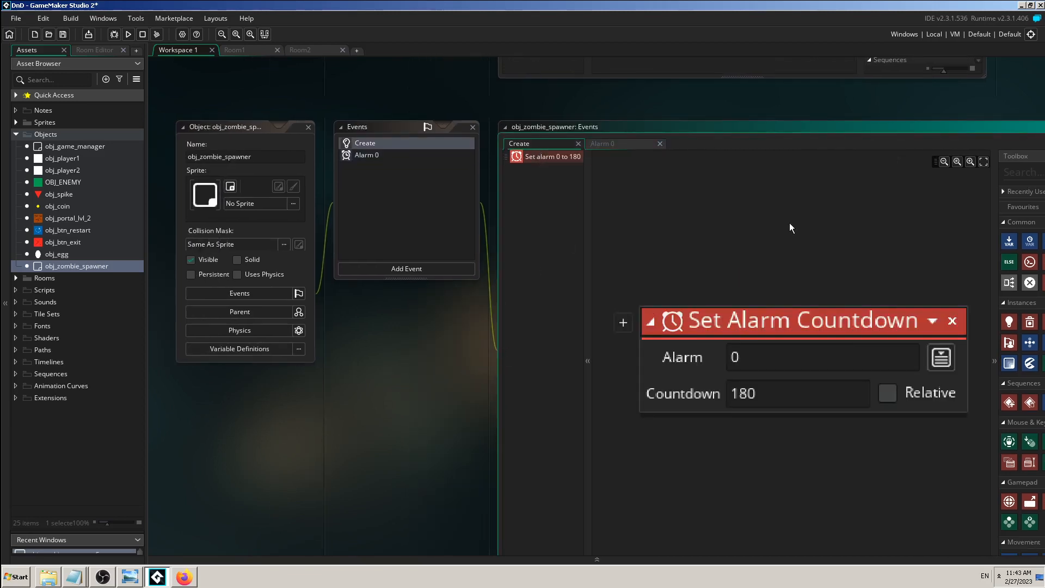
pyautogui.keyDown('ctrl'); pyautogui.scroll(-2, 786, 221); pyautogui.keyUp('ctrl')
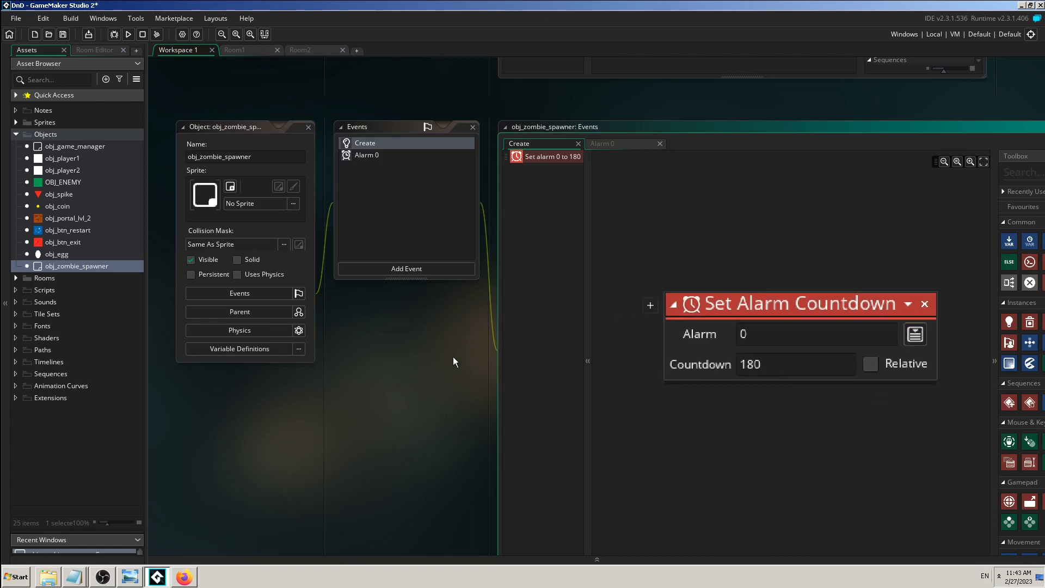
pyautogui.moveTo(403, 412); pyautogui.dragTo(344, 406, button='middle')
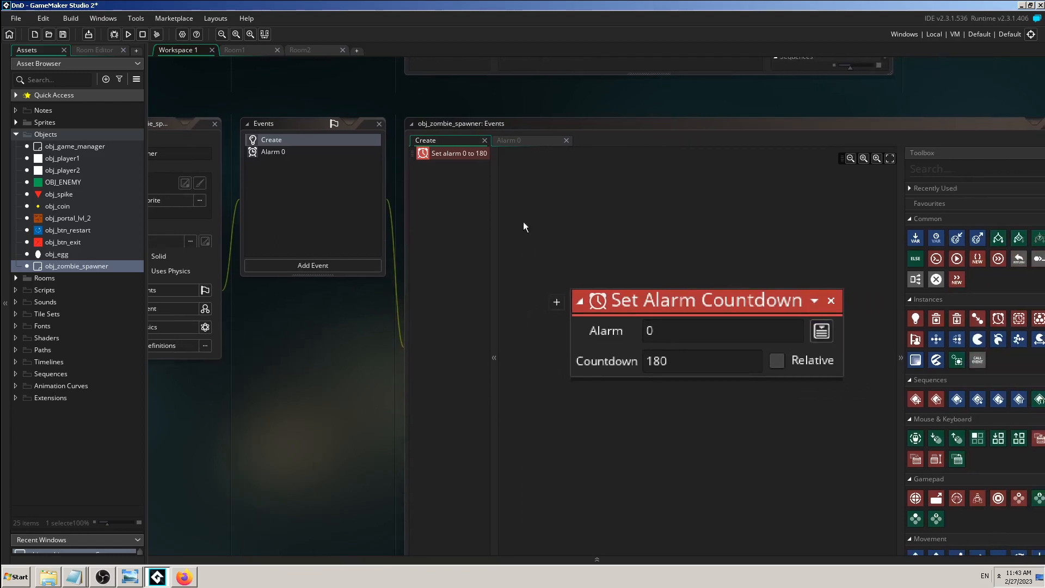
pyautogui.click(519, 140)
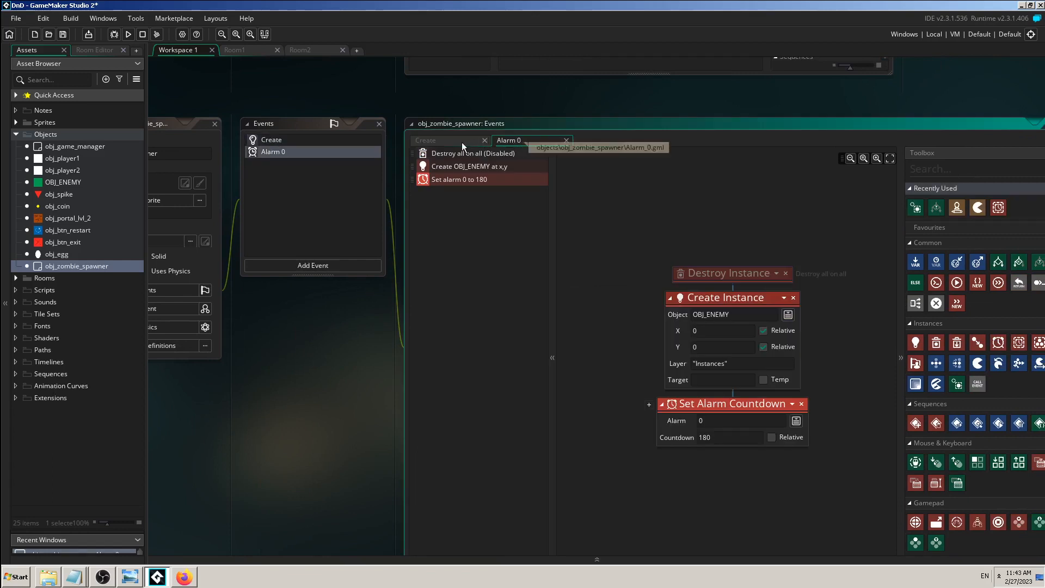
pyautogui.click(443, 140)
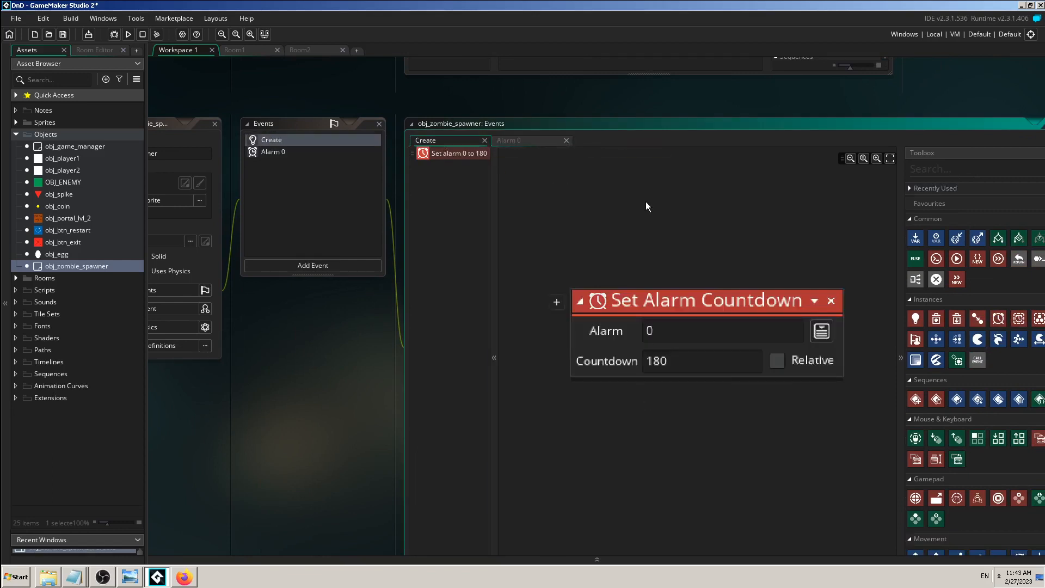
pyautogui.moveTo(244, 342); pyautogui.dragTo(370, 375, button='middle')
# - Inspect the lower zombie spawner instance in Room1 and return to the object workspace
pyautogui.click(244, 50)
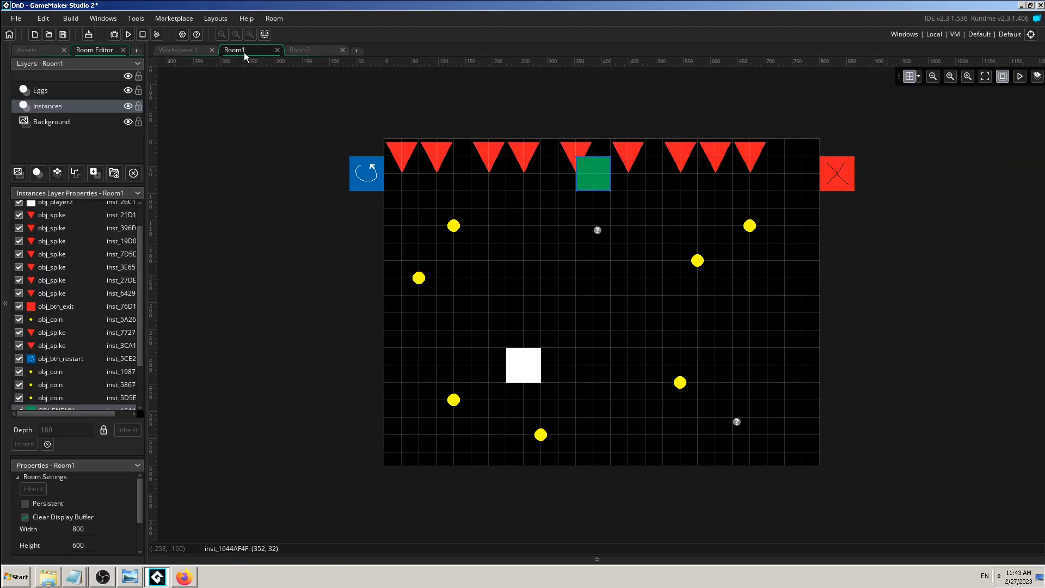
pyautogui.click(737, 422)
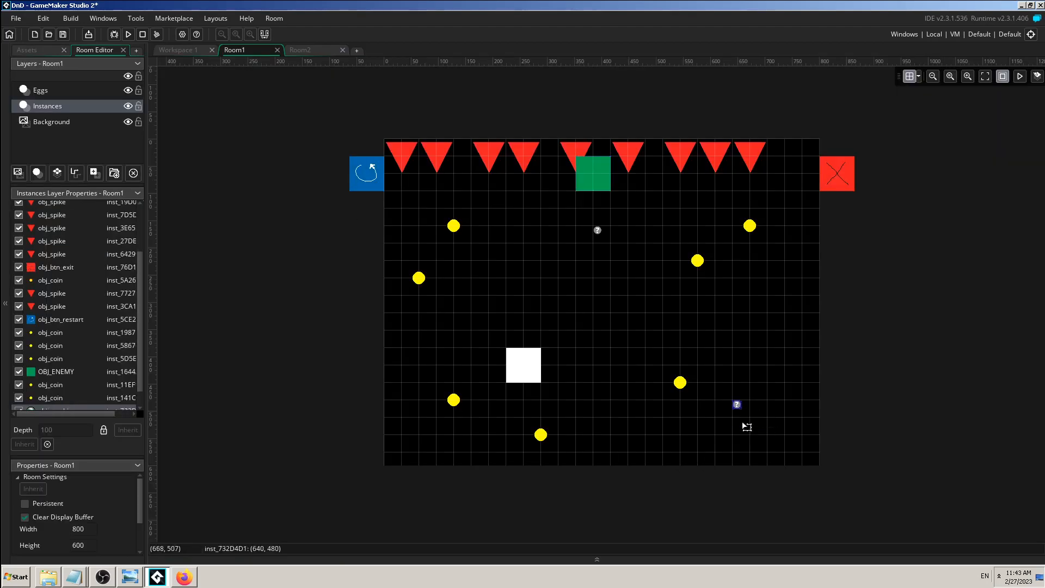
pyautogui.click(187, 52)
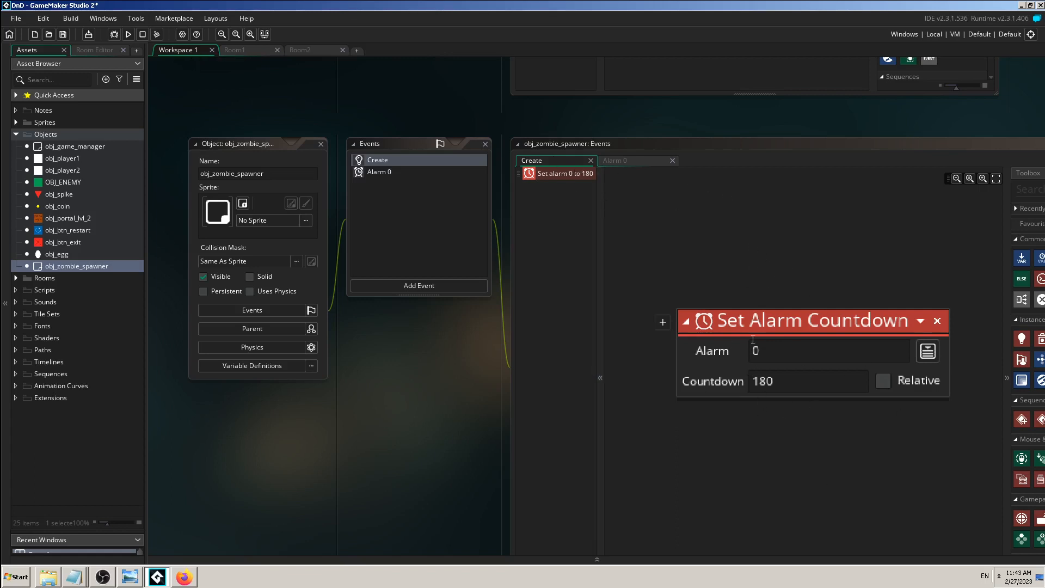
# - Widen the obj_zombie_spawner events window and compare its Create and Alarm 0 actions
pyautogui.click(618, 164)
pyautogui.moveTo(425, 451); pyautogui.dragTo(245, 397, button='middle')
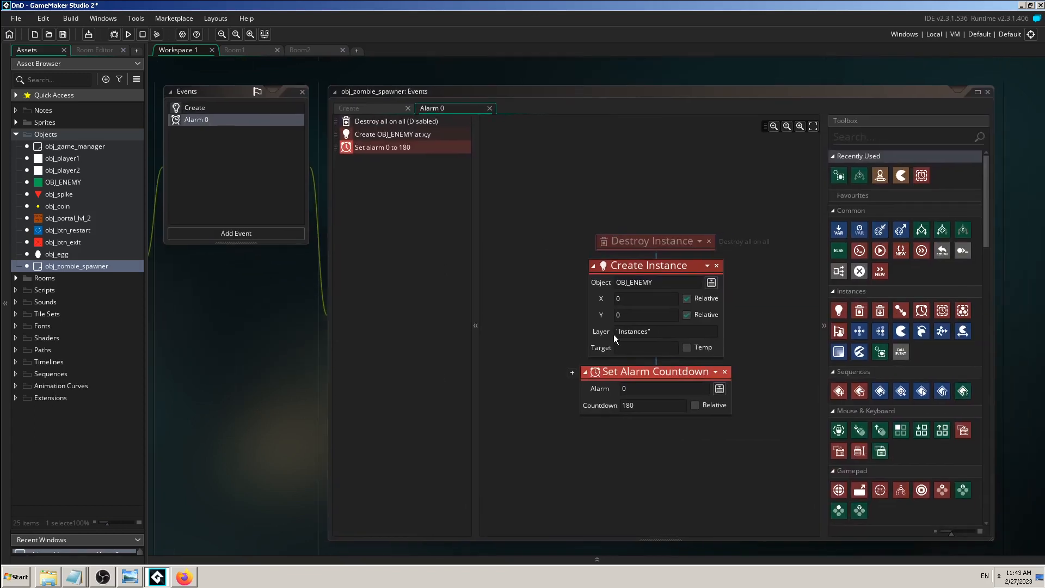
pyautogui.keyDown('ctrl'); pyautogui.scroll(2, 778, 298); pyautogui.keyUp('ctrl')
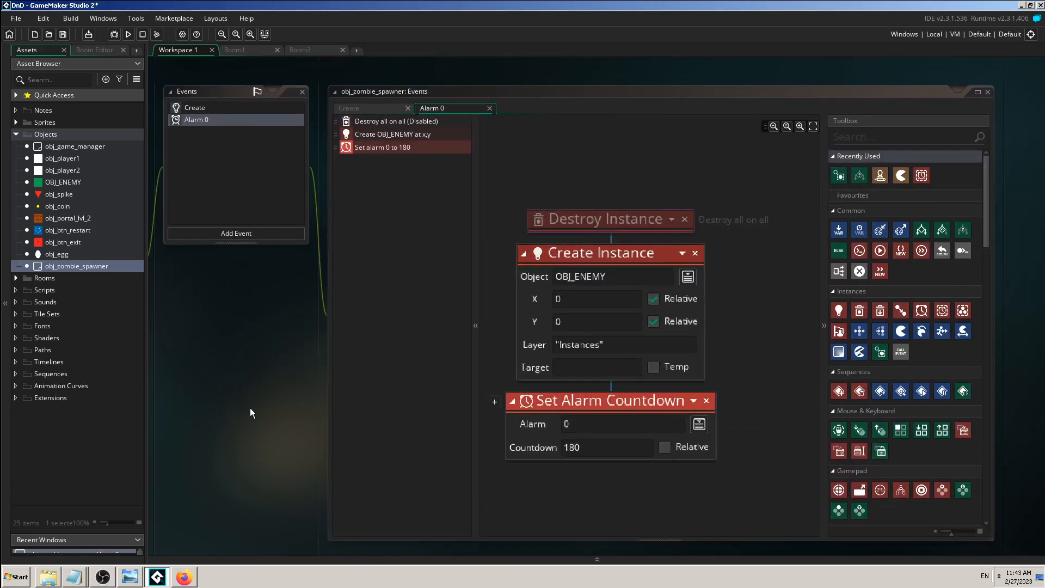
pyautogui.moveTo(250, 412); pyautogui.dragTo(178, 393, button='middle')
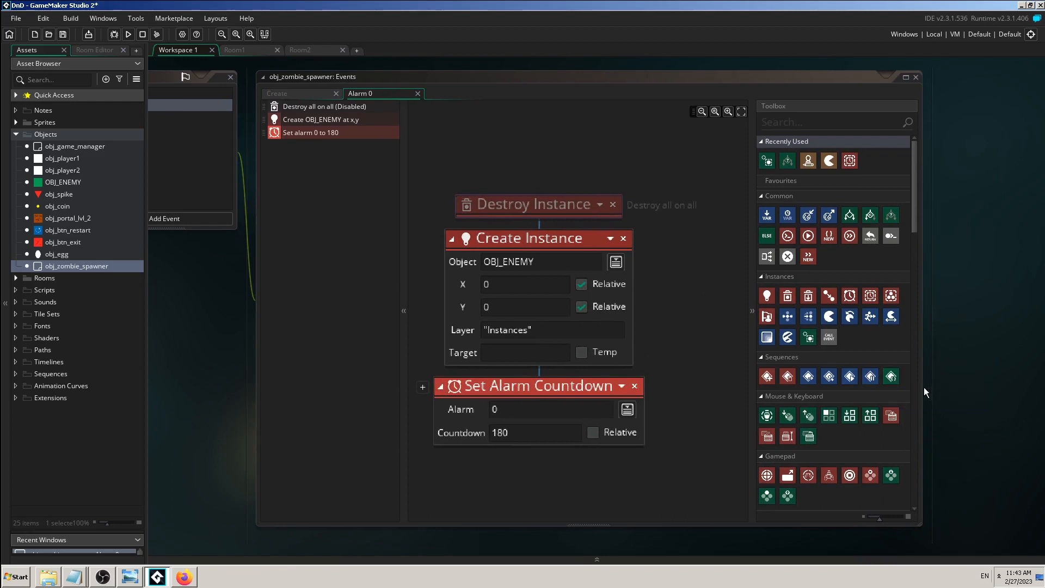
pyautogui.moveTo(923, 387); pyautogui.dragTo(1021, 385)
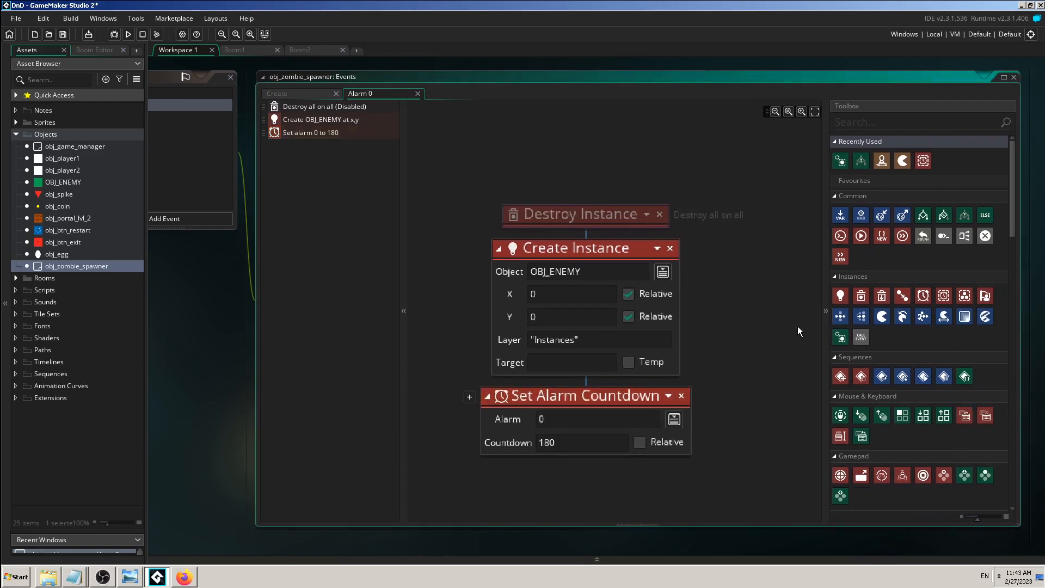
pyautogui.click(280, 96)
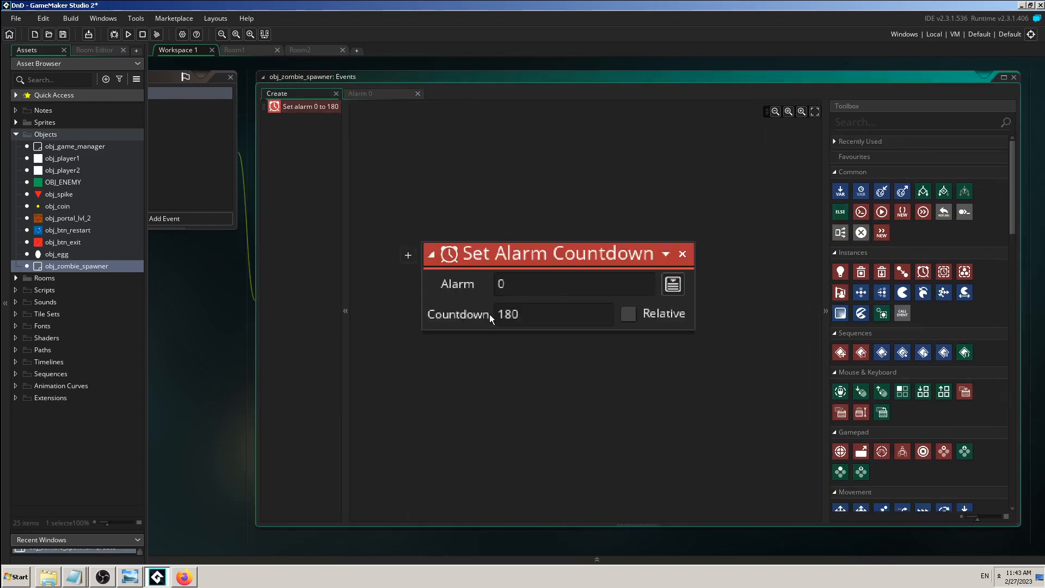
pyautogui.click(370, 89)
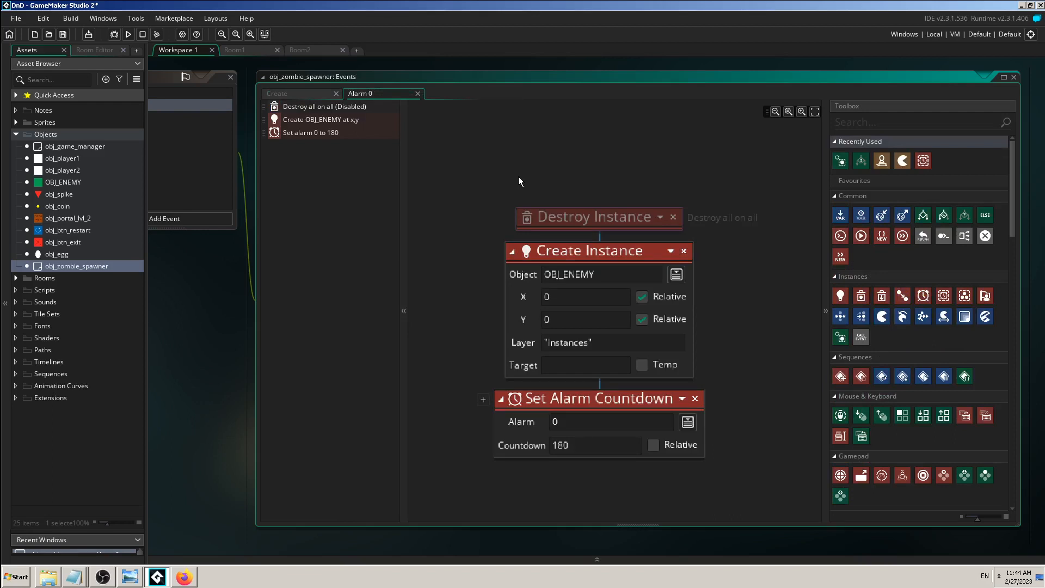
# - After a look at Room1, add an If Instance Exists check directly above Create Instance in the spawner's Alarm 0 event
pyautogui.click(239, 50)
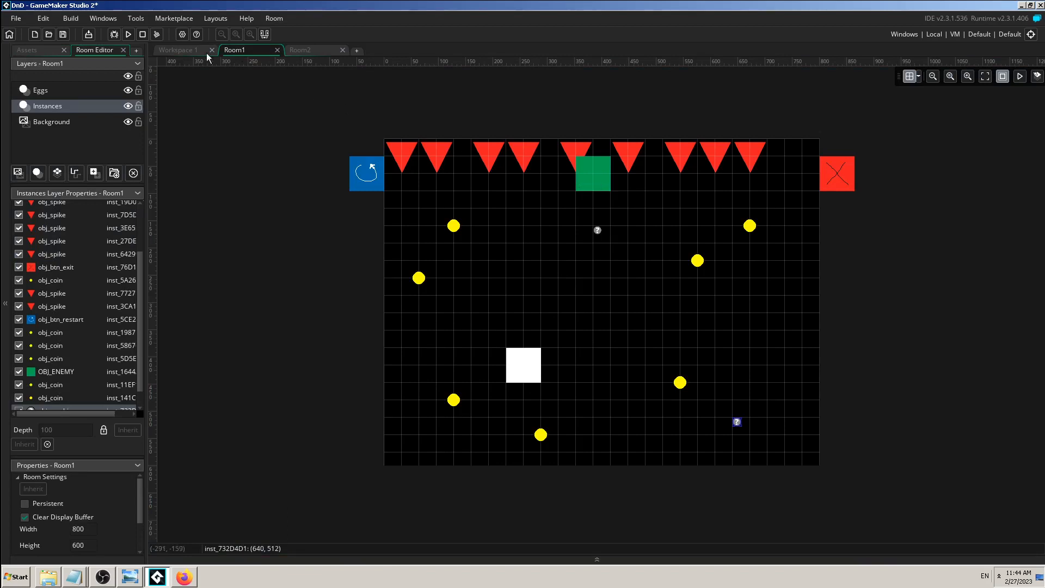
pyautogui.click(181, 51)
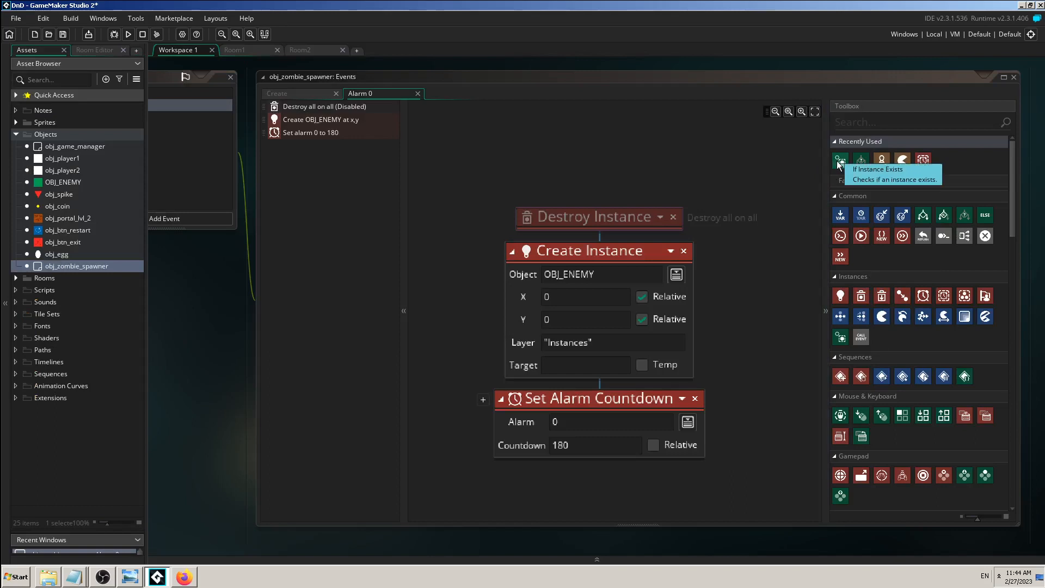
pyautogui.moveTo(839, 165); pyautogui.dragTo(562, 235)
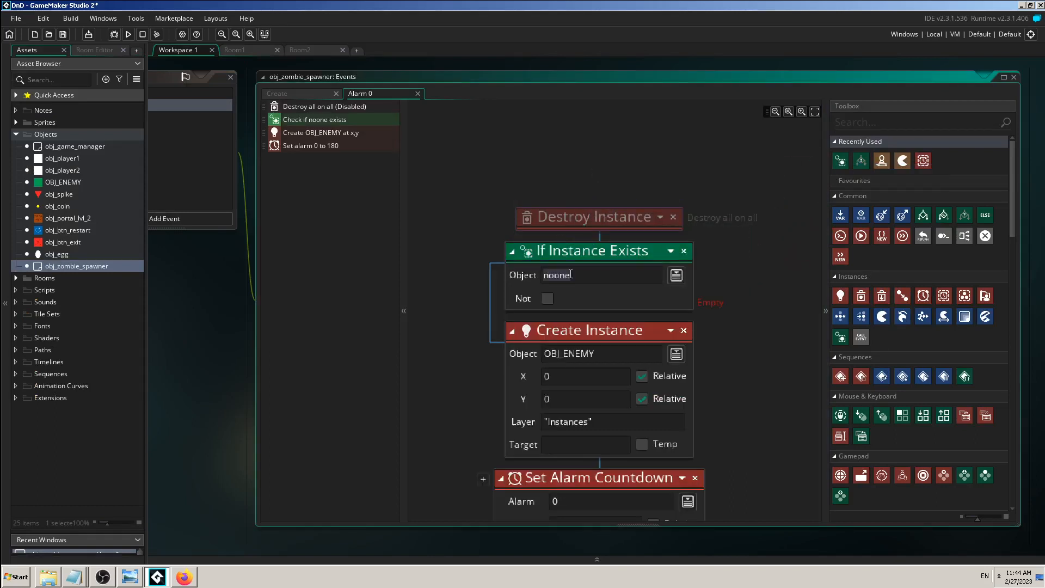
# - Turn the green OBJ_ENEMY instance in Room1 off and back on, and move it to (320, 32)
pyautogui.click(250, 52)
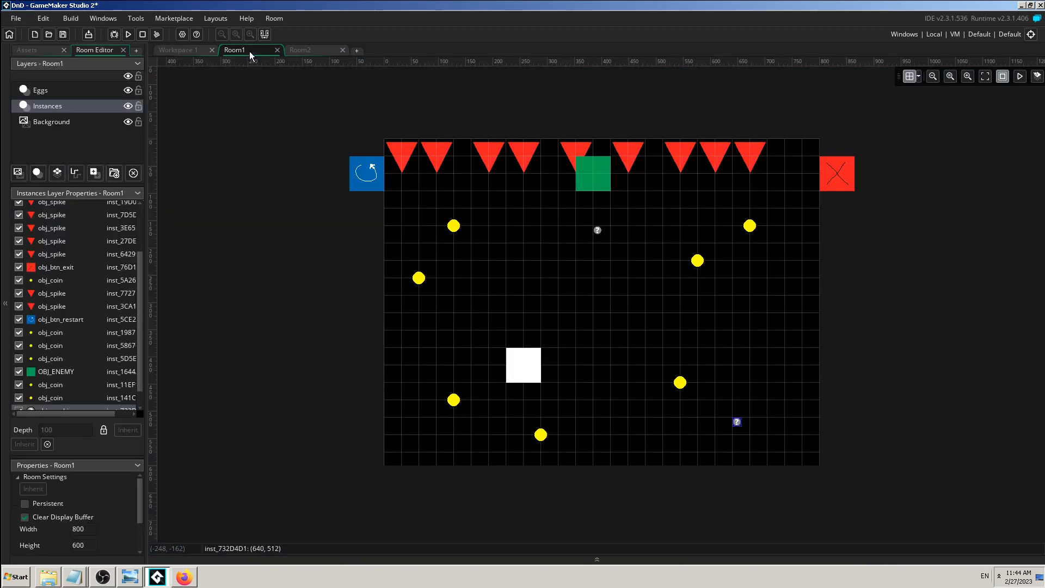
pyautogui.scroll(1, 526, 260)
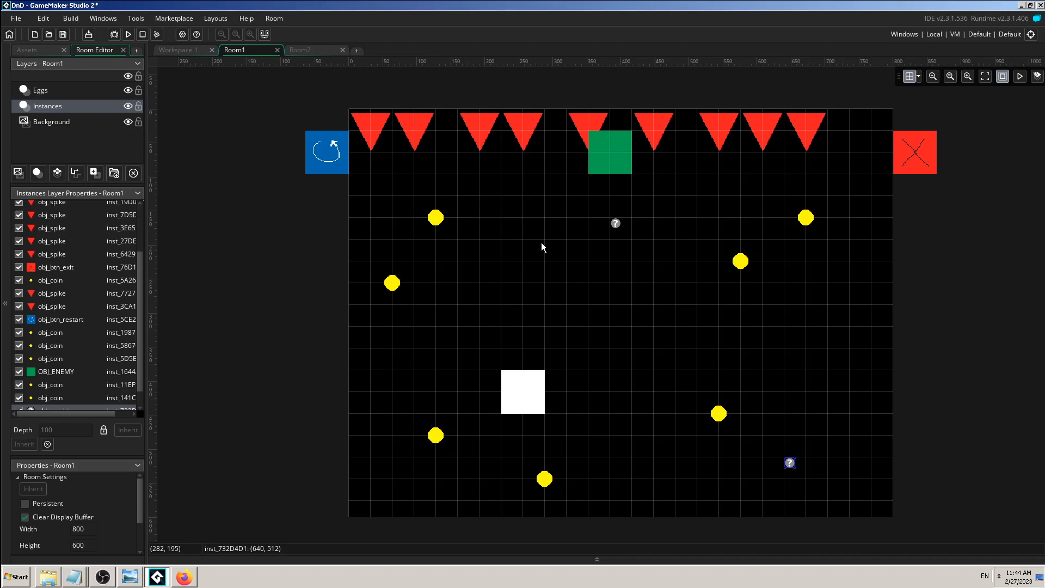
pyautogui.moveTo(609, 158)
pyautogui.mouseDown()
pyautogui.moveTo(599, 186)
pyautogui.moveTo(580, 188)
pyautogui.moveTo(626, 163)
pyautogui.mouseUp()
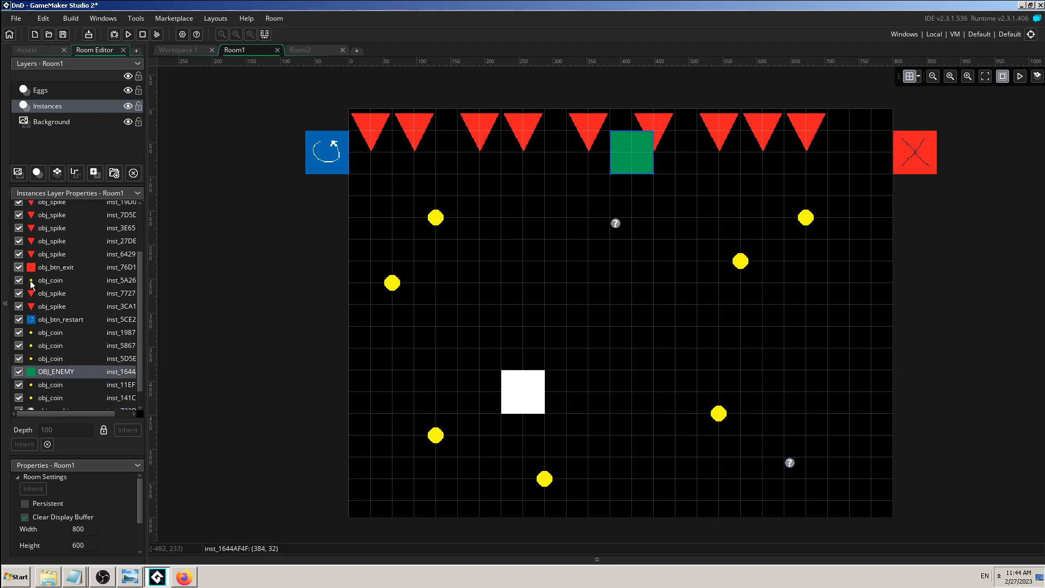
pyautogui.click(18, 374)
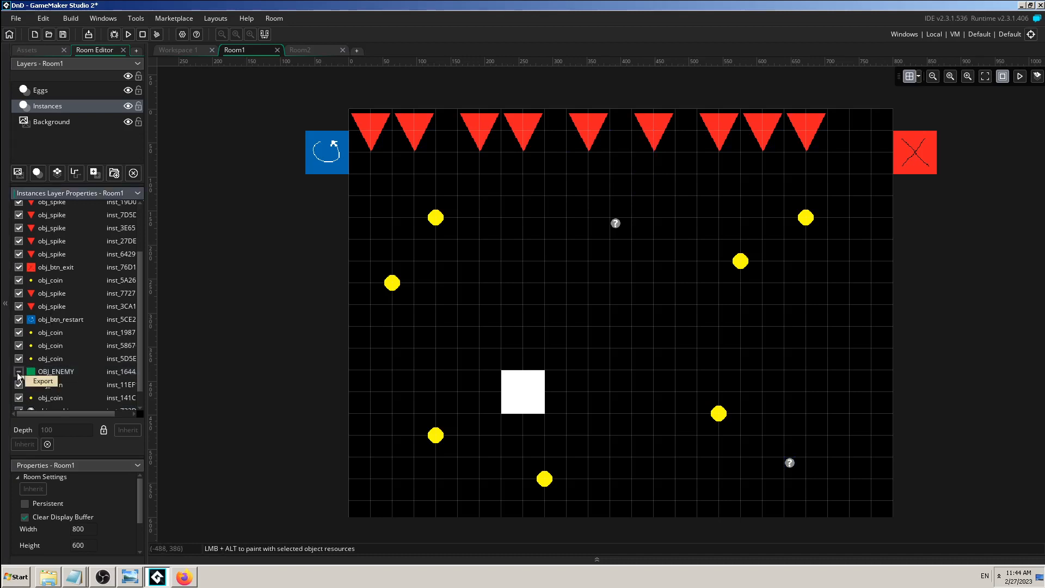
pyautogui.moveTo(789, 461)
pyautogui.mouseDown()
pyautogui.moveTo(766, 451)
pyautogui.moveTo(790, 464)
pyautogui.mouseUp()
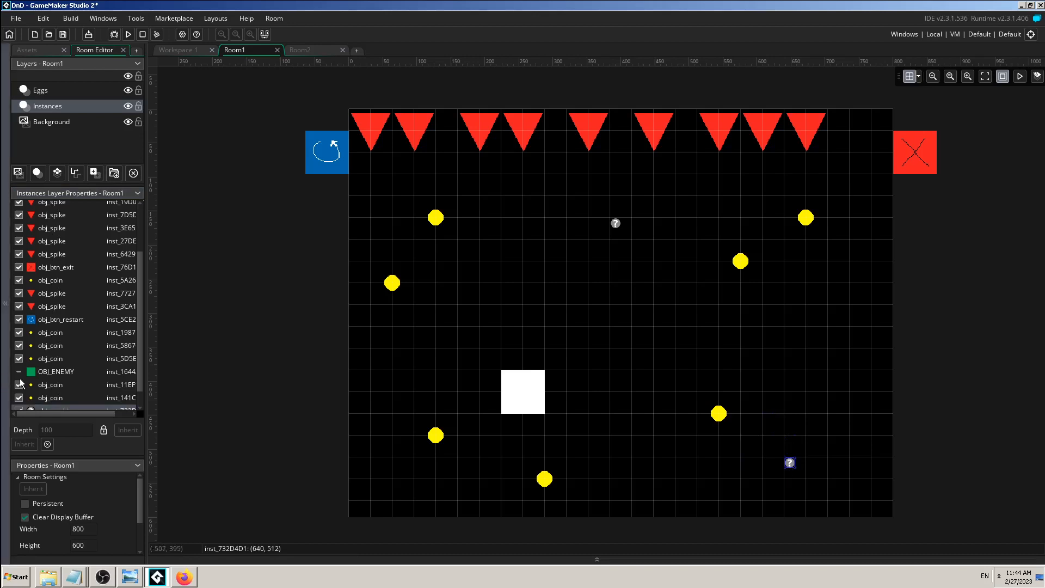
pyautogui.click(19, 372)
pyautogui.moveTo(624, 162); pyautogui.dragTo(587, 166)
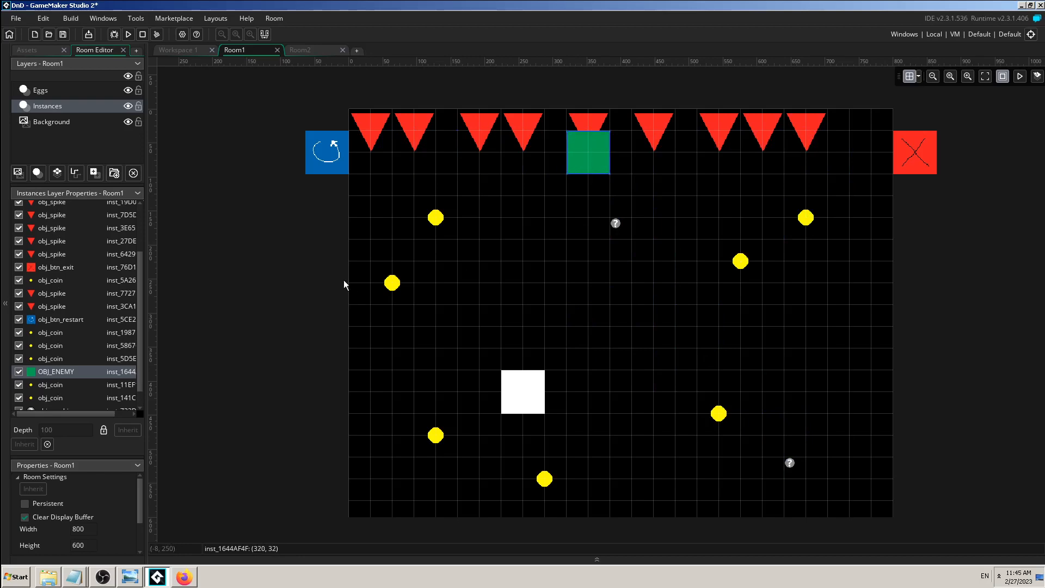
# - Set the If Instance Exists check in Alarm 0 to object OBJ_ENEMY with the Not option enabled
pyautogui.click(176, 49)
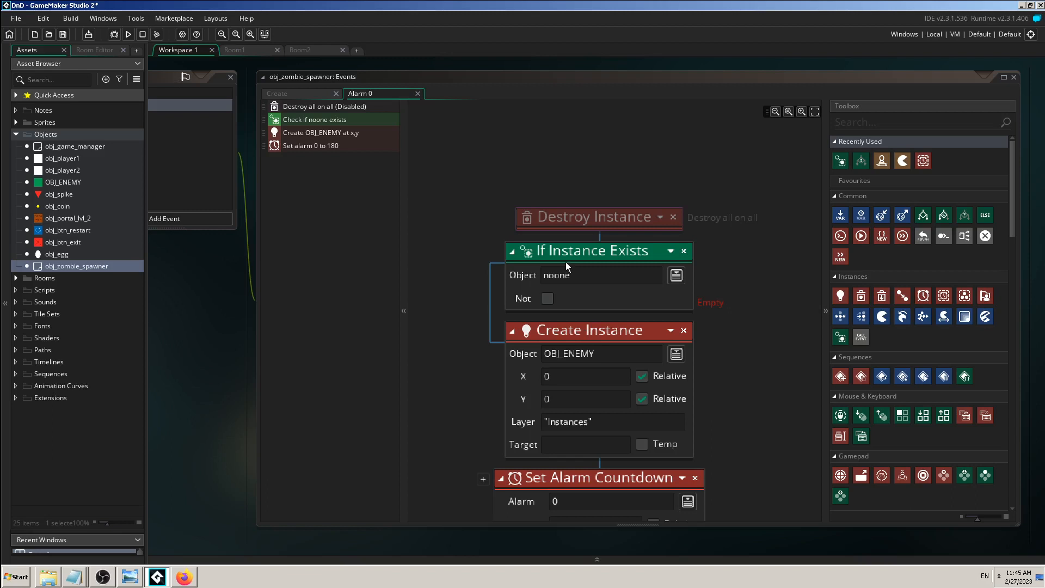
pyautogui.click(675, 276)
pyautogui.doubleClick(808, 308)
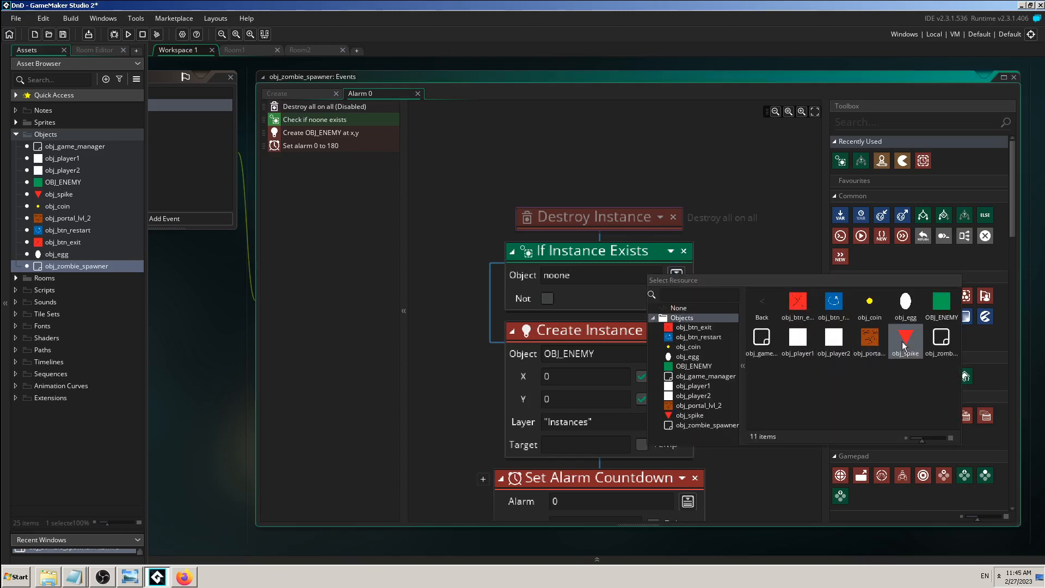
pyautogui.doubleClick(932, 302)
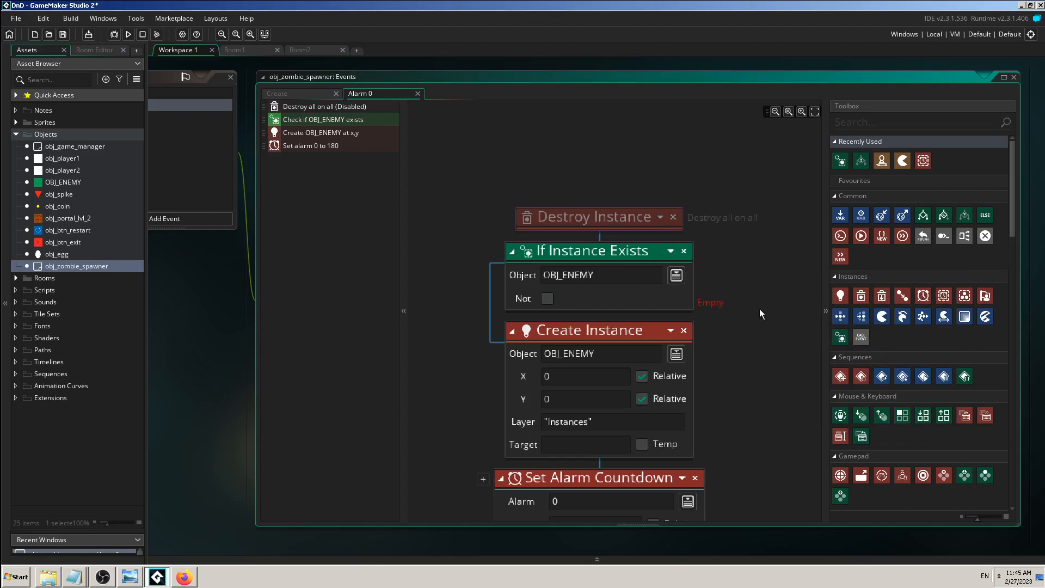
pyautogui.keyDown('ctrl'); pyautogui.scroll(1, 758, 313); pyautogui.keyUp('ctrl')
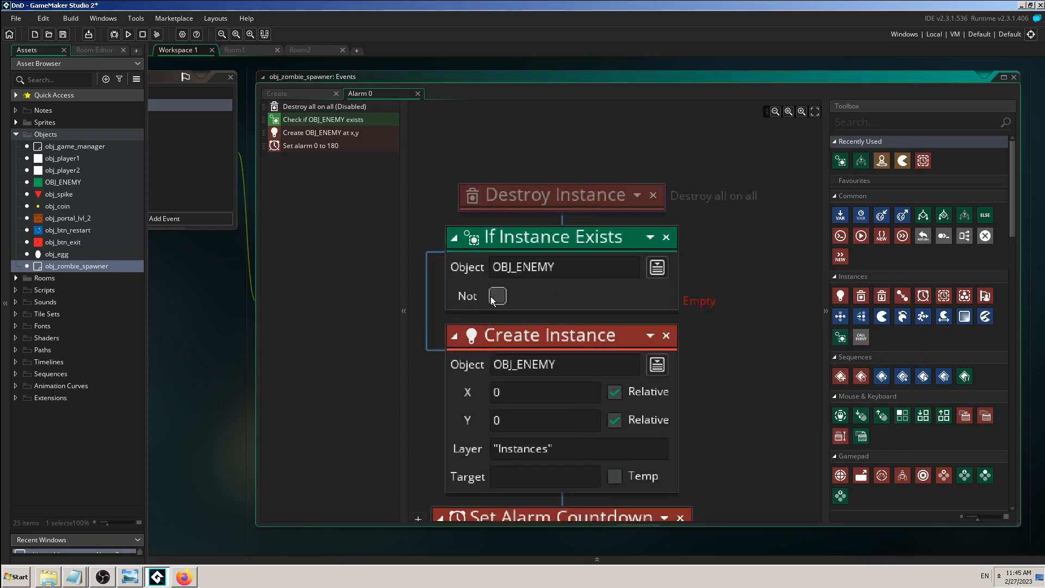
pyautogui.click(495, 296)
# - Nest the Create Instance and Set Alarm Countdown actions inside the If Instance Exists condition
pyautogui.moveTo(487, 334); pyautogui.dragTo(683, 282)
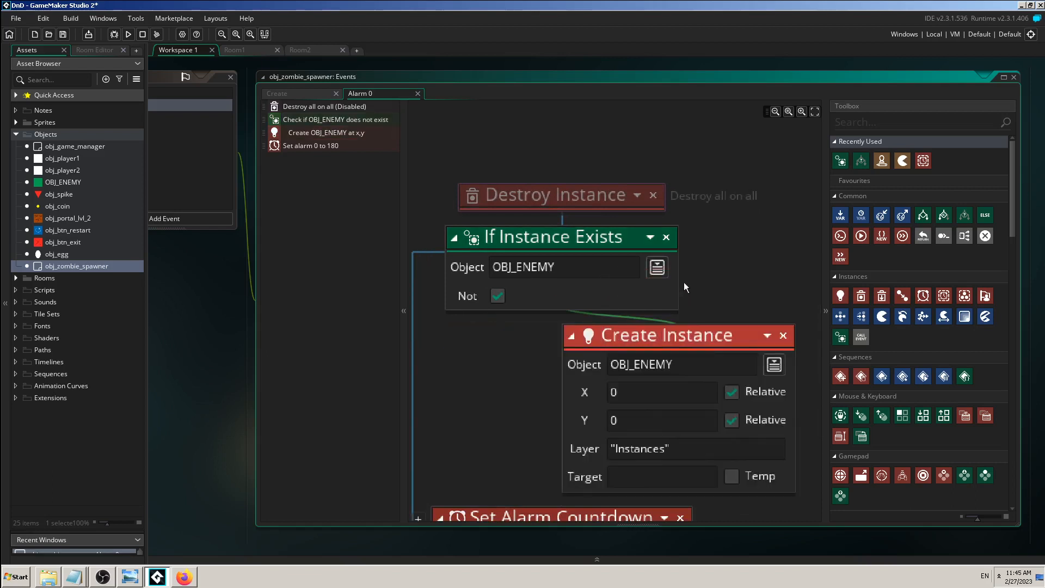
pyautogui.keyDown('ctrl'); pyautogui.scroll(-1, 742, 230); pyautogui.keyUp('ctrl')
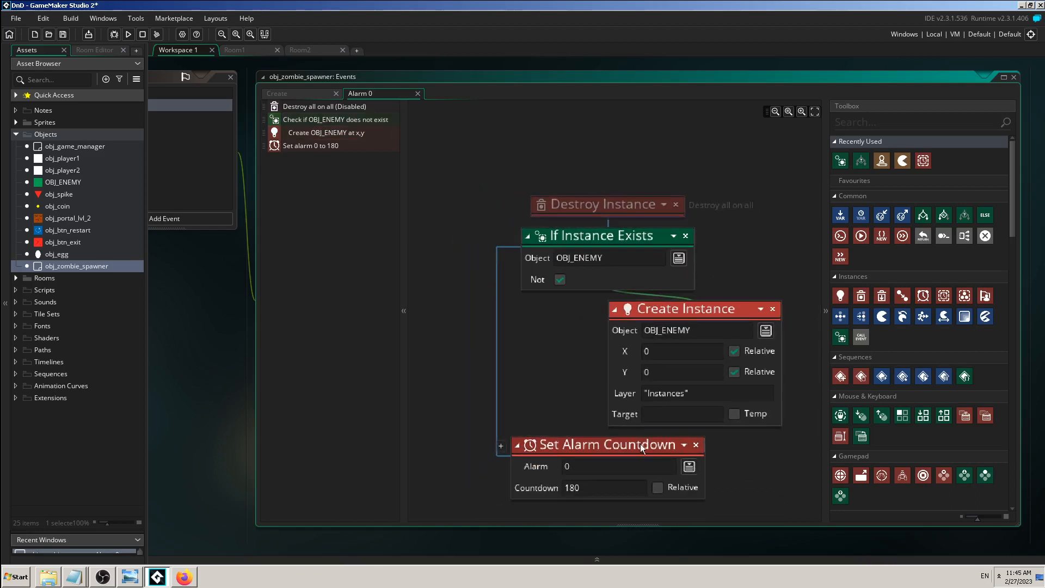
pyautogui.moveTo(640, 443); pyautogui.dragTo(743, 432)
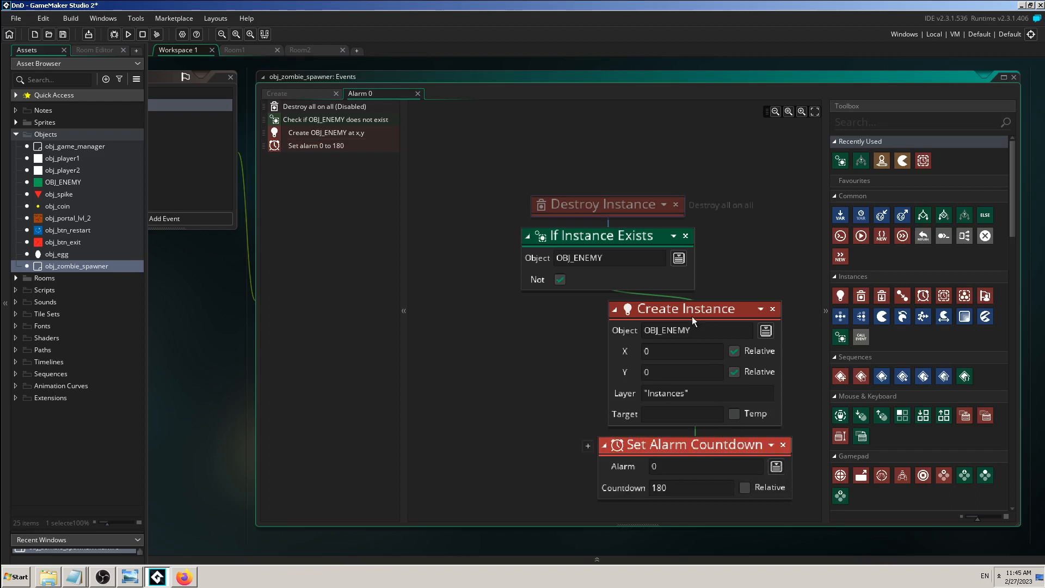
# - Try swapping the order of the two nested actions, and pull them back out of the If Instance Exists condition
pyautogui.moveTo(692, 320); pyautogui.dragTo(687, 354)
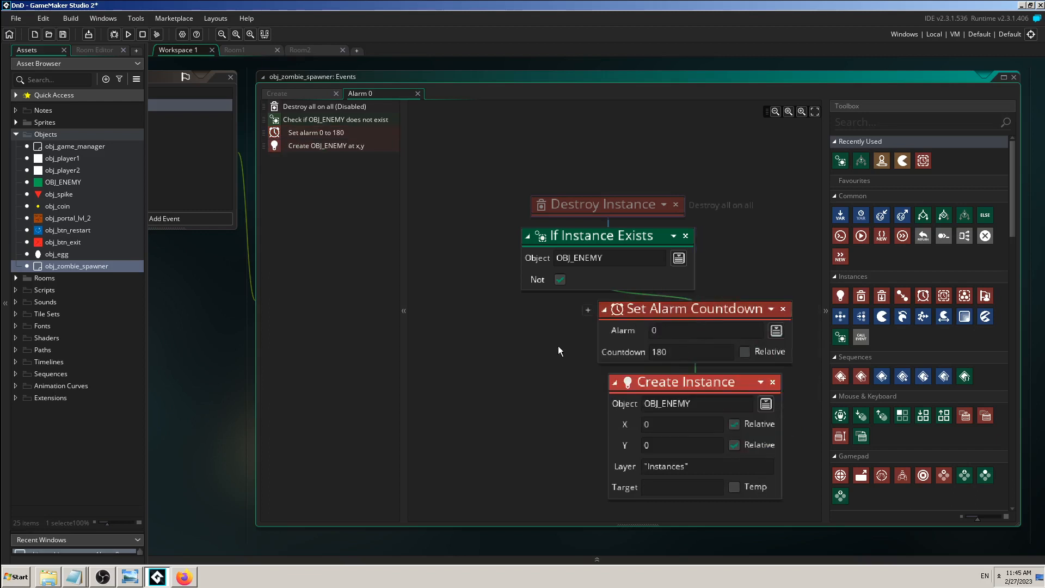
pyautogui.moveTo(547, 394); pyautogui.dragTo(501, 371, button='middle')
pyautogui.moveTo(619, 293); pyautogui.dragTo(516, 287)
pyautogui.moveTo(603, 289); pyautogui.dragTo(670, 264)
pyautogui.moveTo(628, 299); pyautogui.dragTo(661, 252)
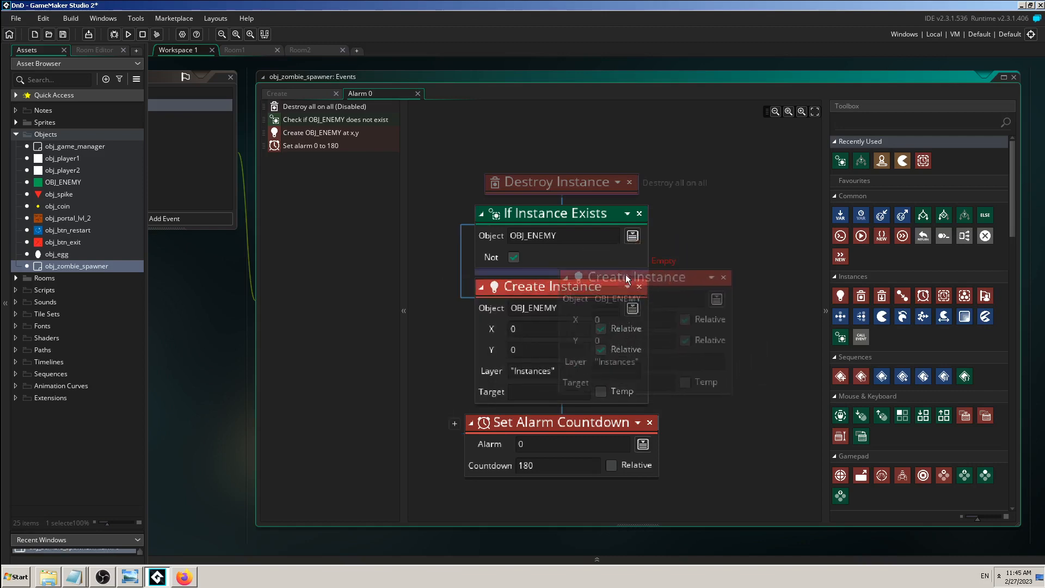
# - Place Create Instance under the OBJ_ENEMY does-not-exist condition, with Set Alarm Countdown attached below it
pyautogui.keyDown('ctrl'); pyautogui.scroll(3, 666, 251); pyautogui.keyUp('ctrl')
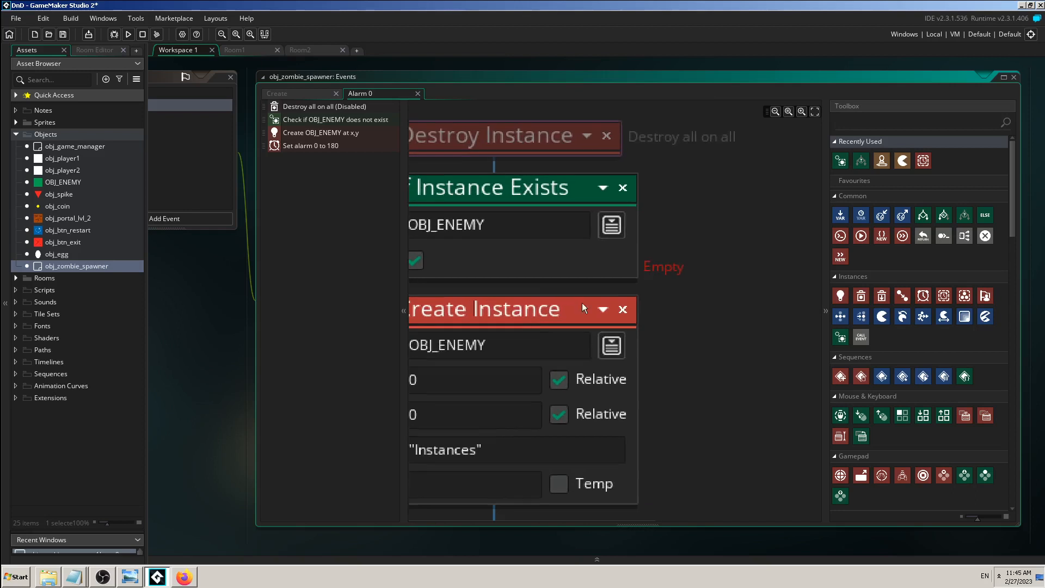
pyautogui.moveTo(583, 302); pyautogui.dragTo(622, 274)
pyautogui.keyDown('ctrl'); pyautogui.scroll(-2, 622, 275); pyautogui.keyUp('ctrl')
pyautogui.keyDown('ctrl'); pyautogui.scroll(-1, 622, 274); pyautogui.keyUp('ctrl')
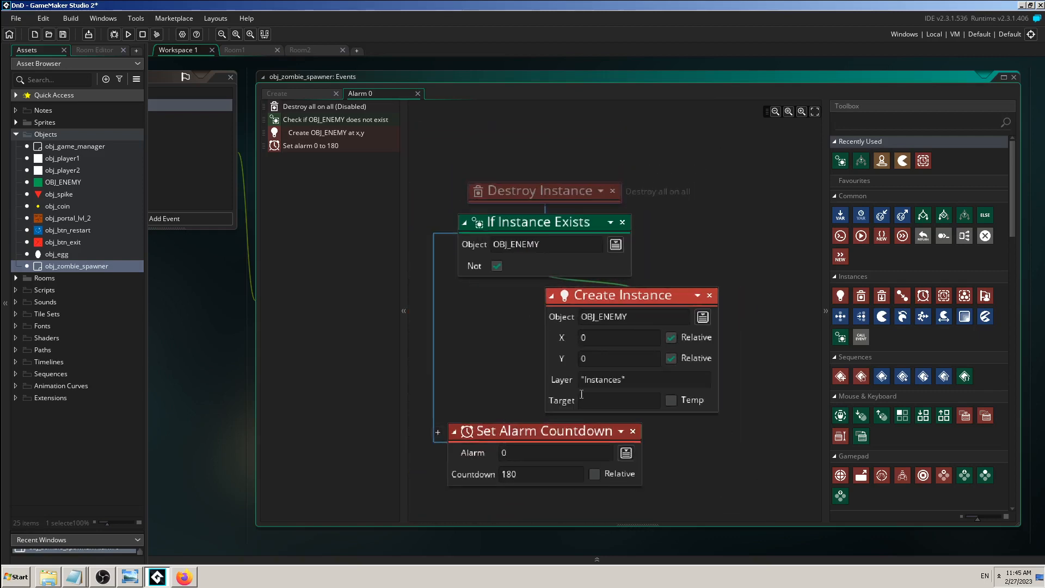
pyautogui.moveTo(543, 427); pyautogui.dragTo(716, 406)
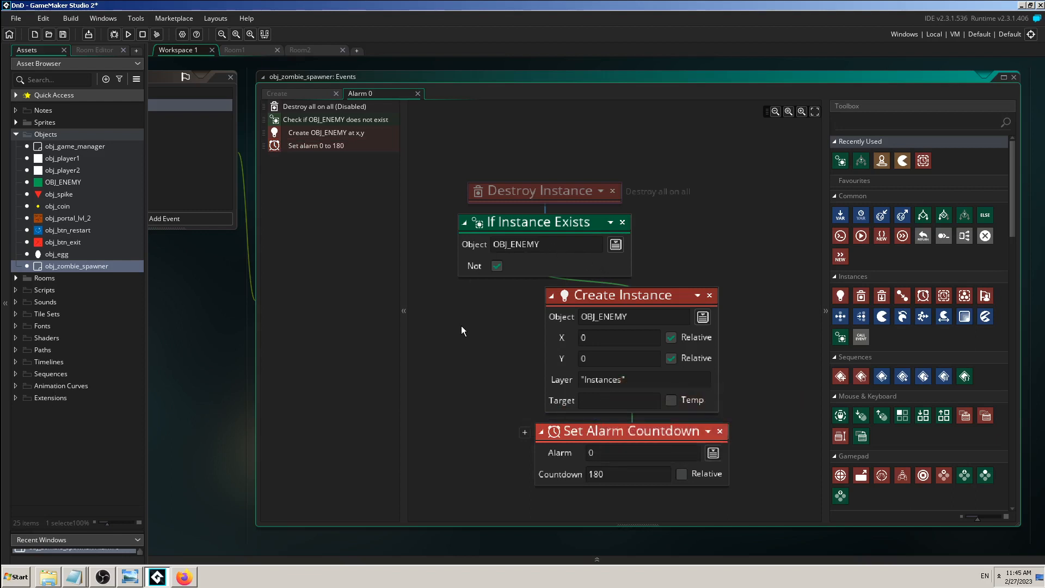
pyautogui.keyDown('ctrl'); pyautogui.scroll(1, 502, 299); pyautogui.keyUp('ctrl')
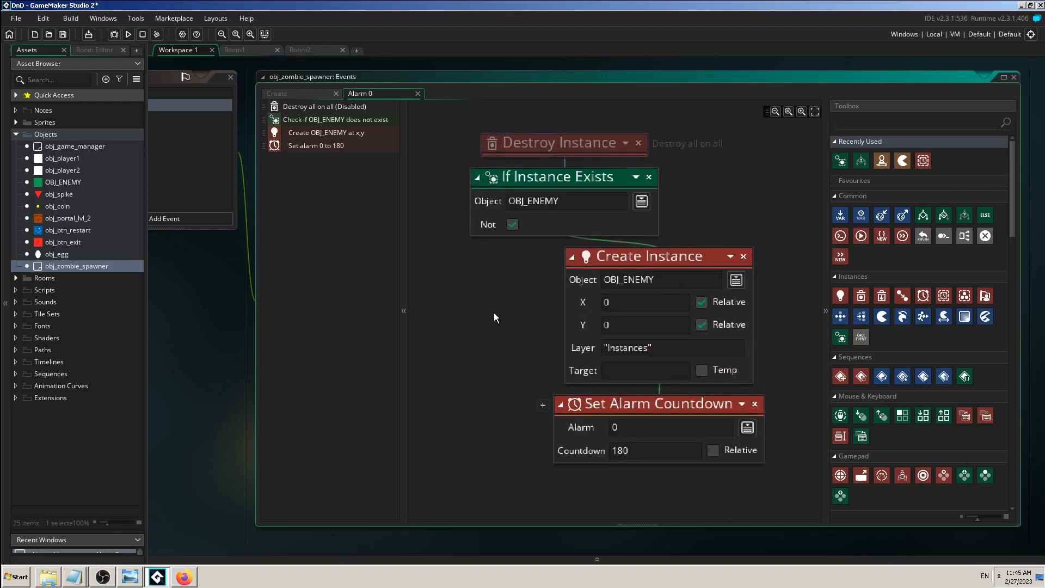
pyautogui.keyDown('ctrl'); pyautogui.scroll(1, 494, 312); pyautogui.keyUp('ctrl')
pyautogui.moveTo(517, 319); pyautogui.dragTo(499, 331, button='middle')
pyautogui.keyDown('ctrl'); pyautogui.scroll(-1, 501, 328); pyautogui.keyUp('ctrl')
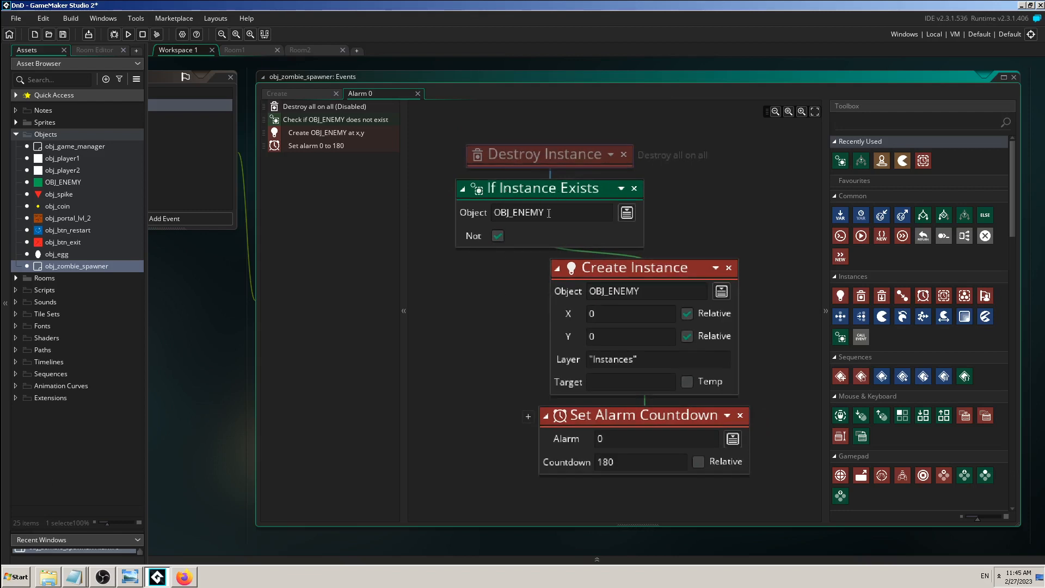
pyautogui.click(495, 238)
pyautogui.click(496, 237)
# - Run the game with Room1 open and steer the player around the room to collect all the coins
pyautogui.click(245, 54)
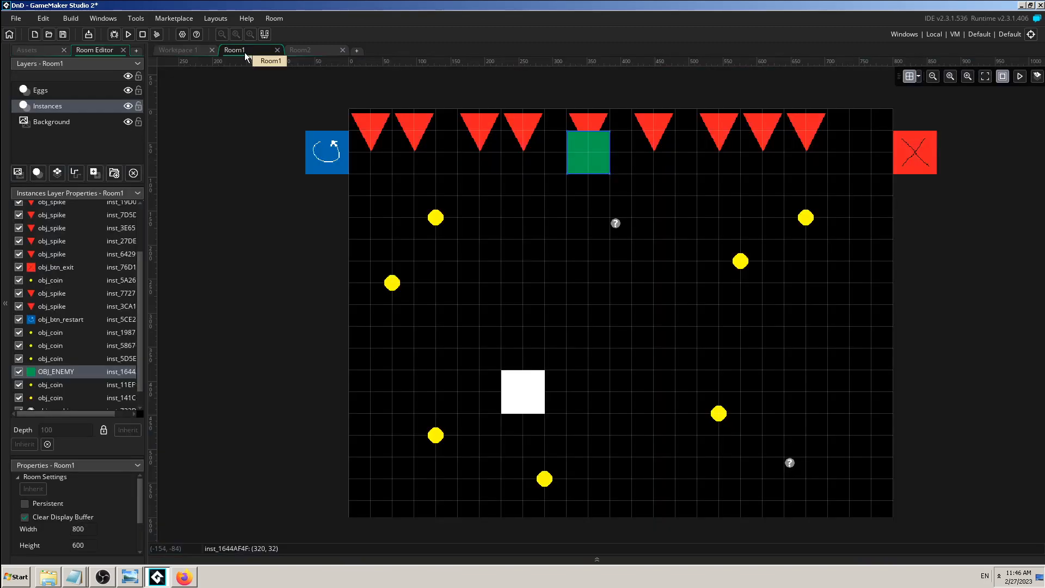
pyautogui.click(129, 34)
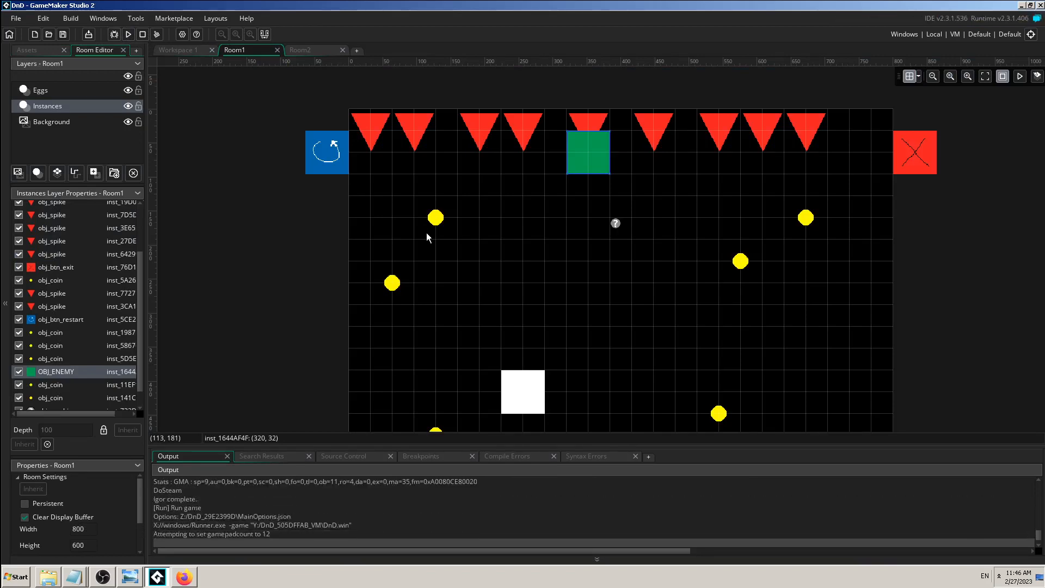
pyautogui.press('Left')
pyautogui.press('Up')
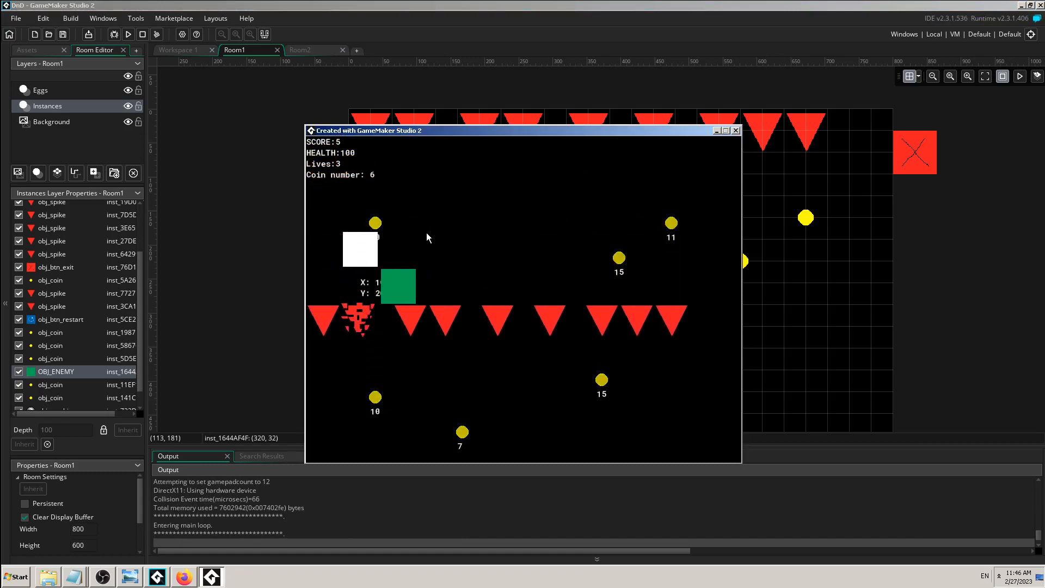
pyautogui.press('Right')
pyautogui.press('Left')
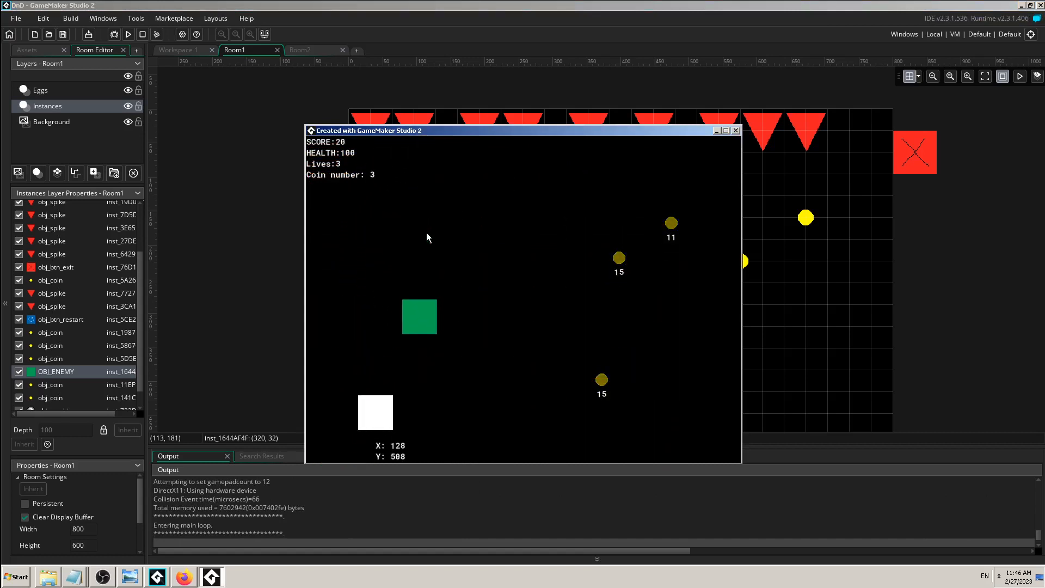
pyautogui.press('Up')
pyautogui.press('Right')
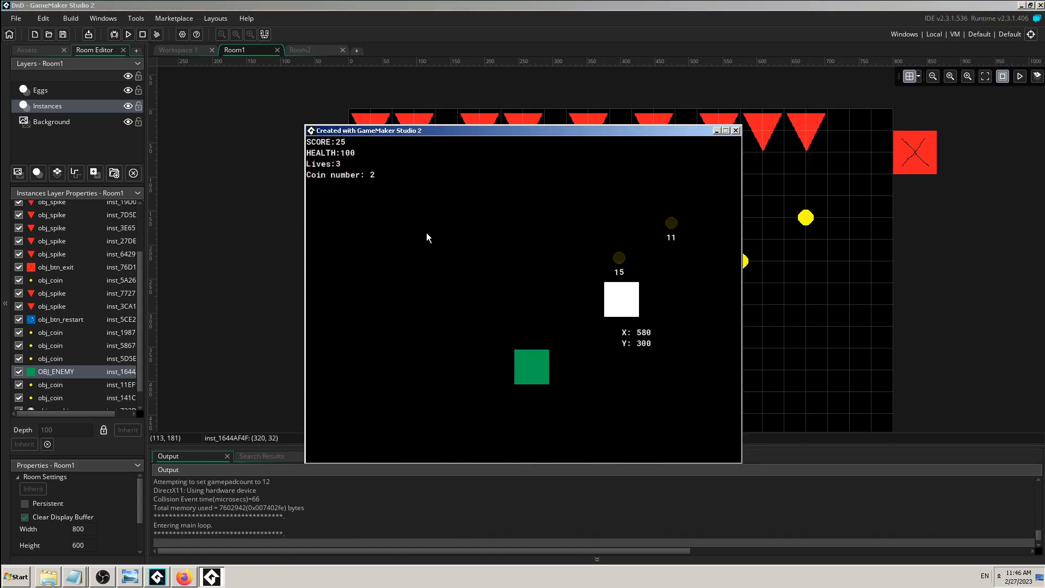
pyautogui.press('Left')
pyautogui.press('Up')
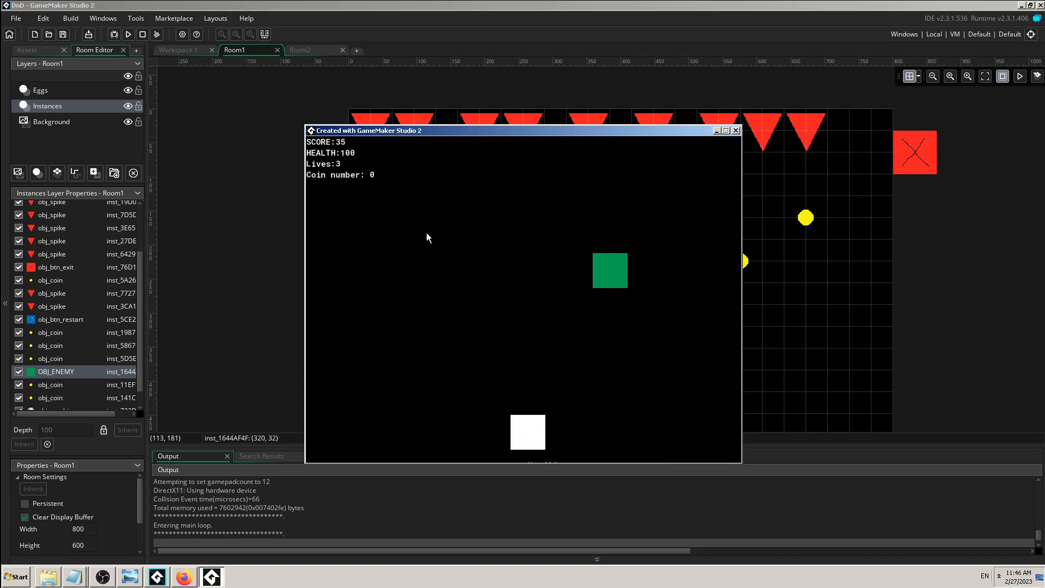
# - Keep moving the player away from the enemy to test for additional enemy spawns, and close the game and its output log
pyautogui.press('Up')
pyautogui.press('Right')
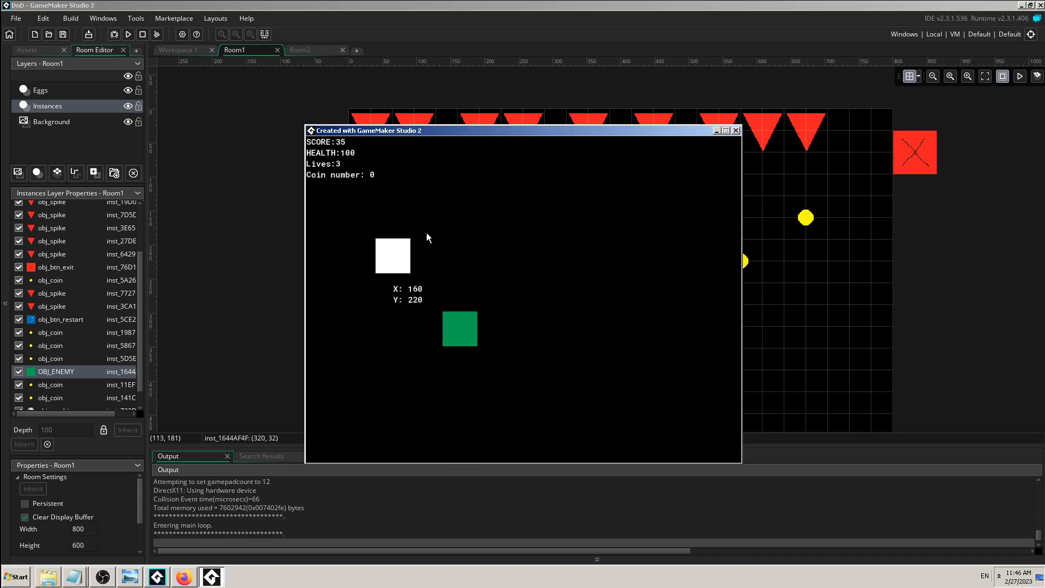
pyautogui.press('Left')
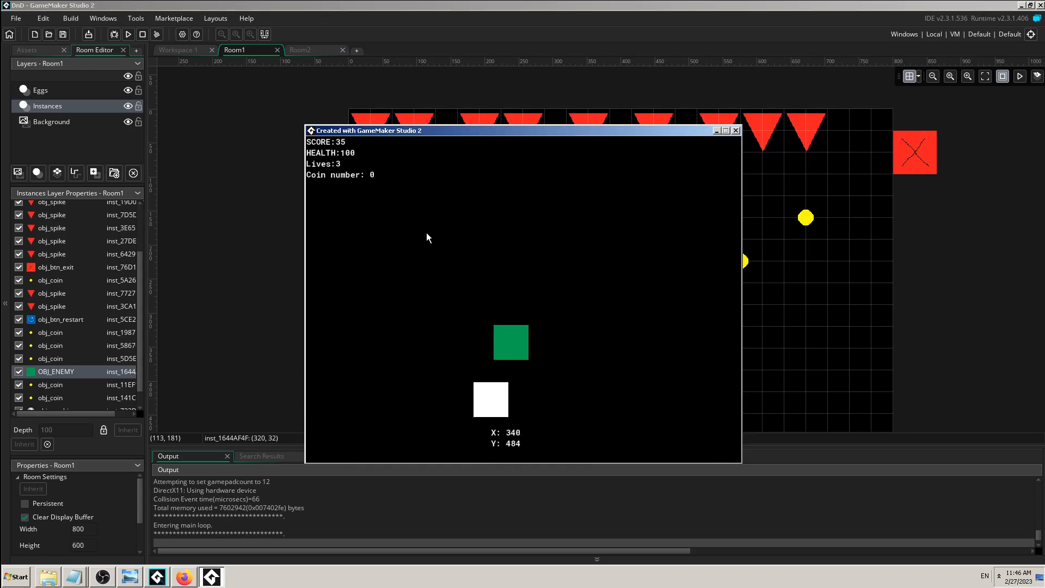
pyautogui.press('Up')
pyautogui.press('Left')
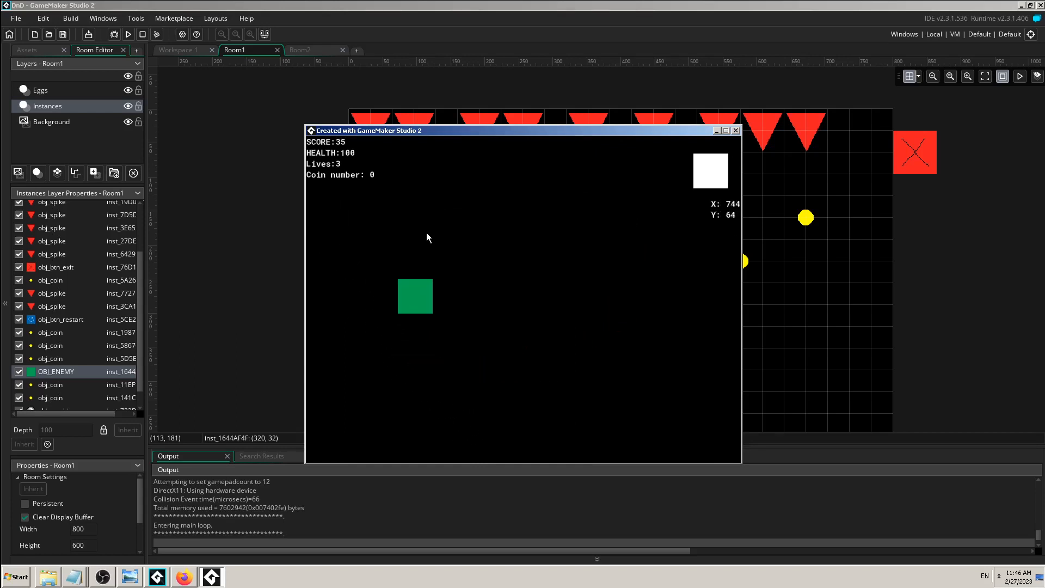
pyautogui.press('Down')
pyautogui.press('Right')
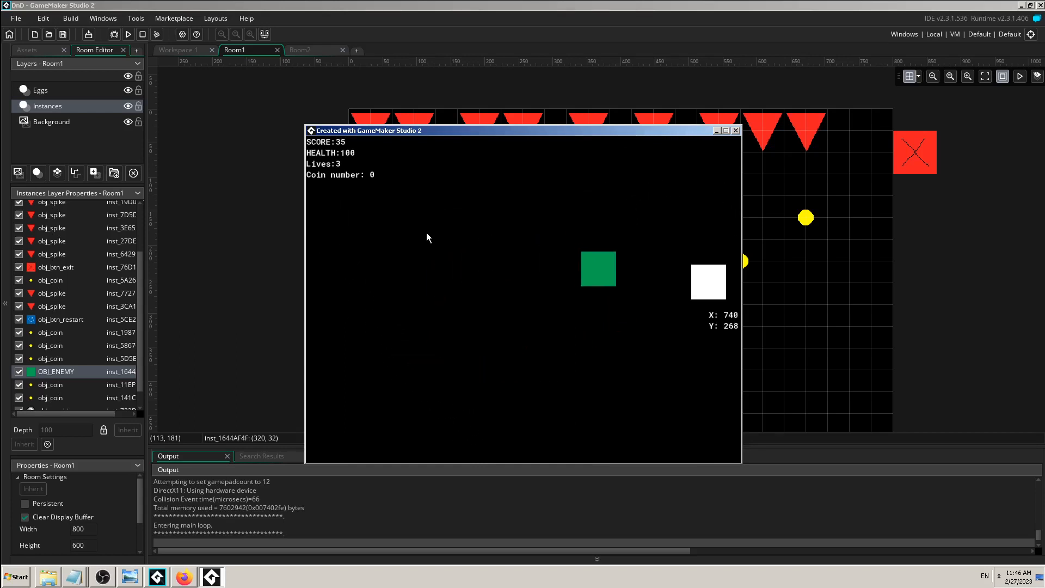
pyautogui.press('Down')
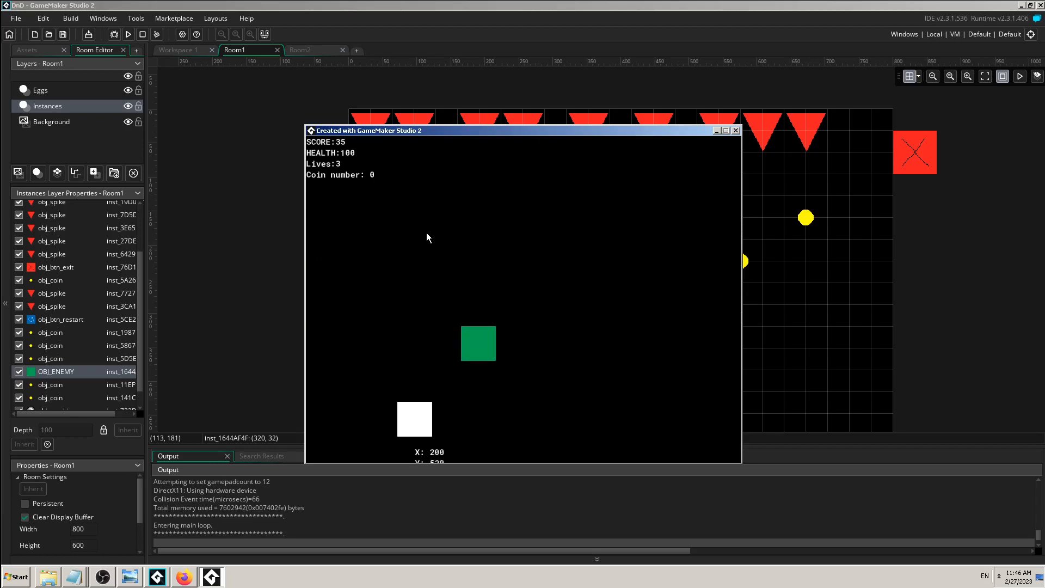
pyautogui.press('Left')
pyautogui.press('Left')
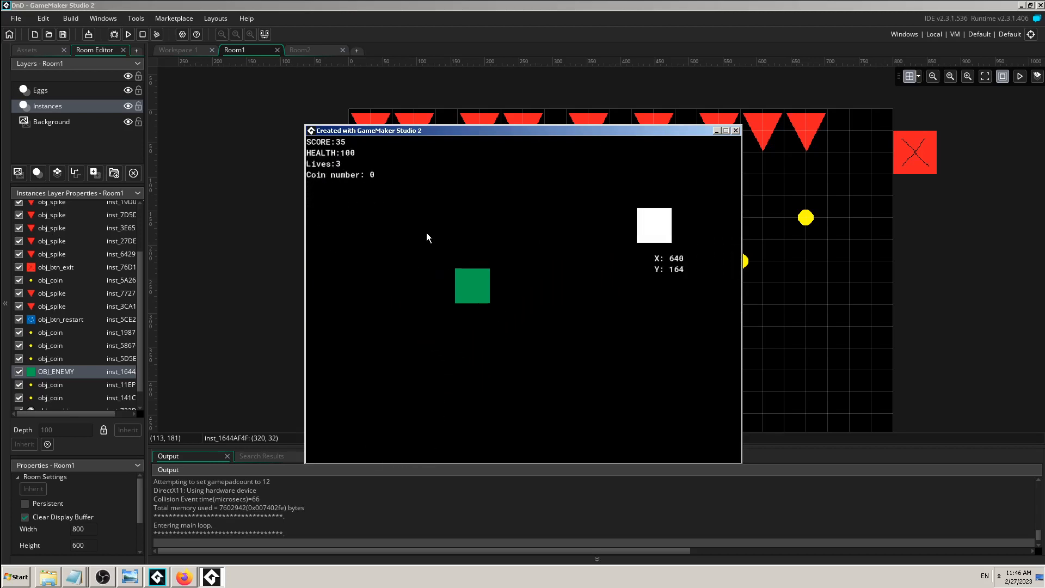
pyautogui.press('Up')
pyautogui.press('Right')
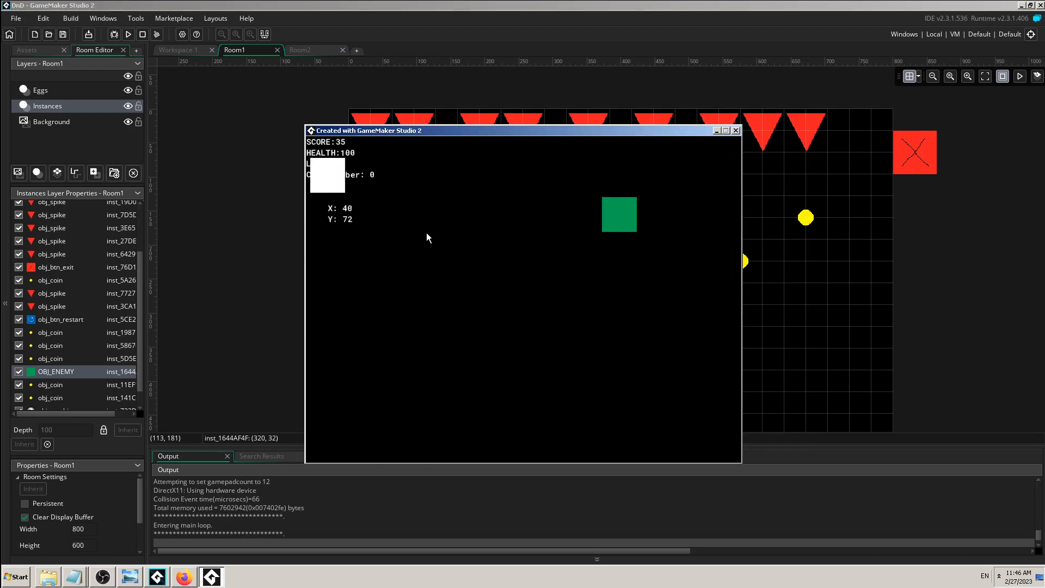
pyautogui.press('Down')
pyautogui.press('Left')
pyautogui.press('Down')
pyautogui.press('Left')
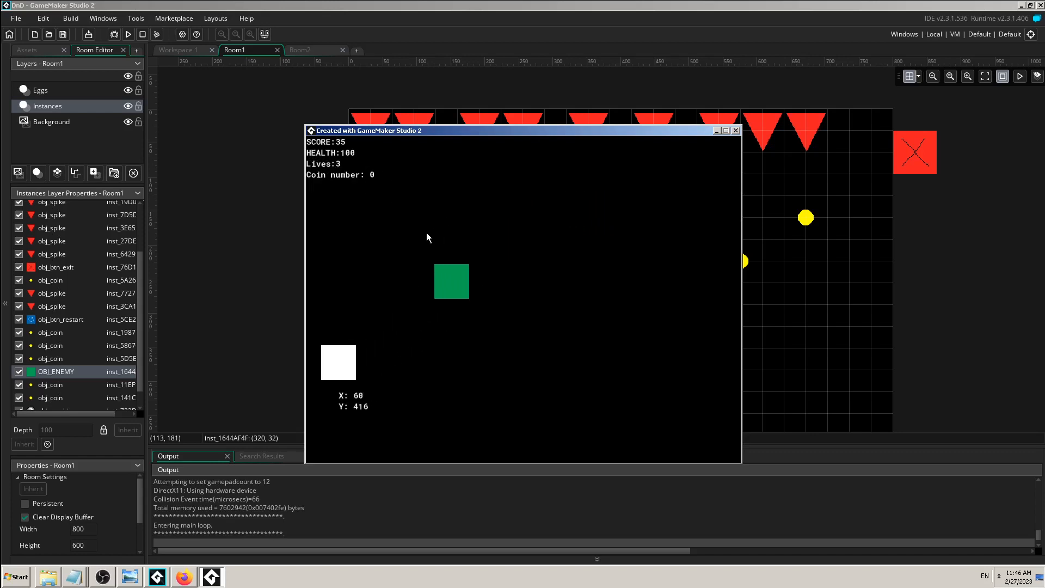
pyautogui.click(735, 131)
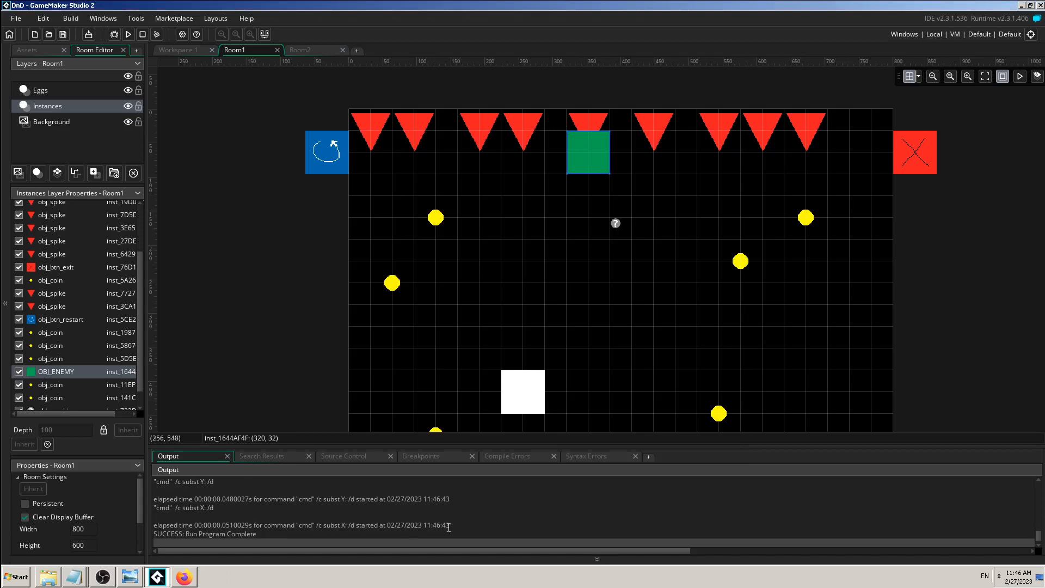
pyautogui.click(493, 560)
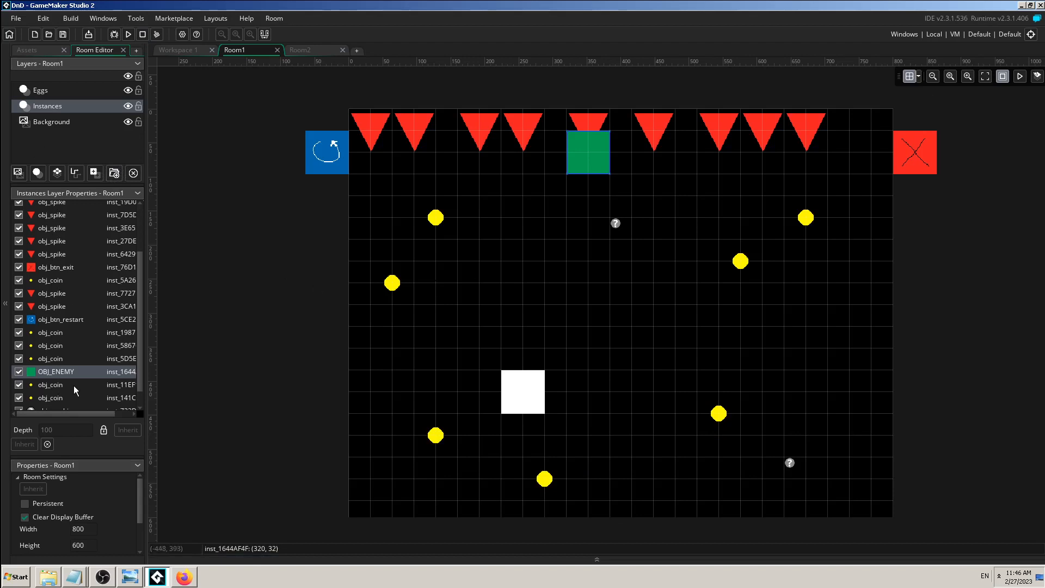
# - Move Room1's OBJ_ENEMY instance one grid cell right to (352, 32) and turn off its export in the Instances layer
pyautogui.click(20, 372)
pyautogui.click(20, 373)
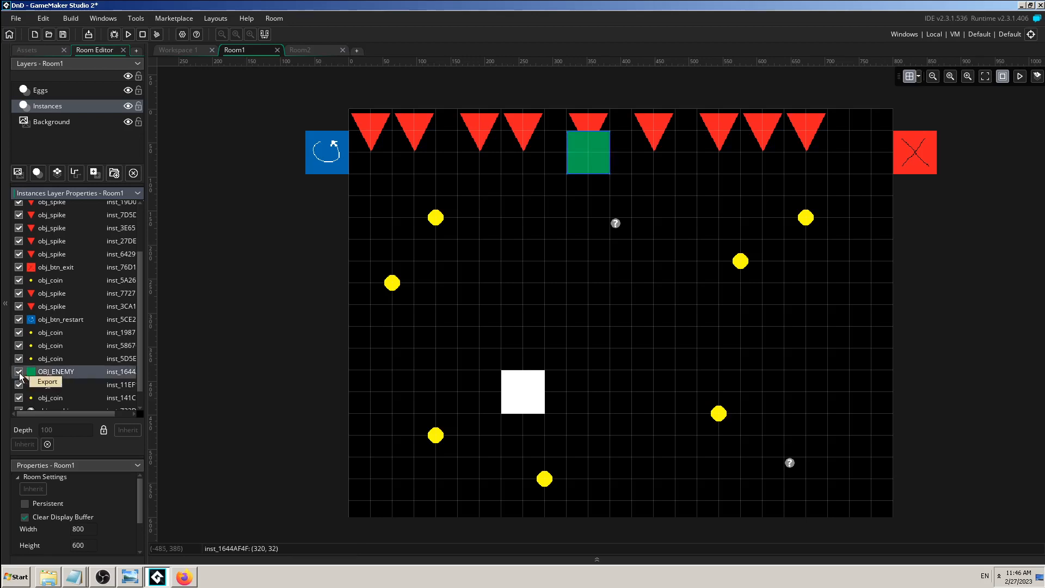
pyautogui.click(19, 372)
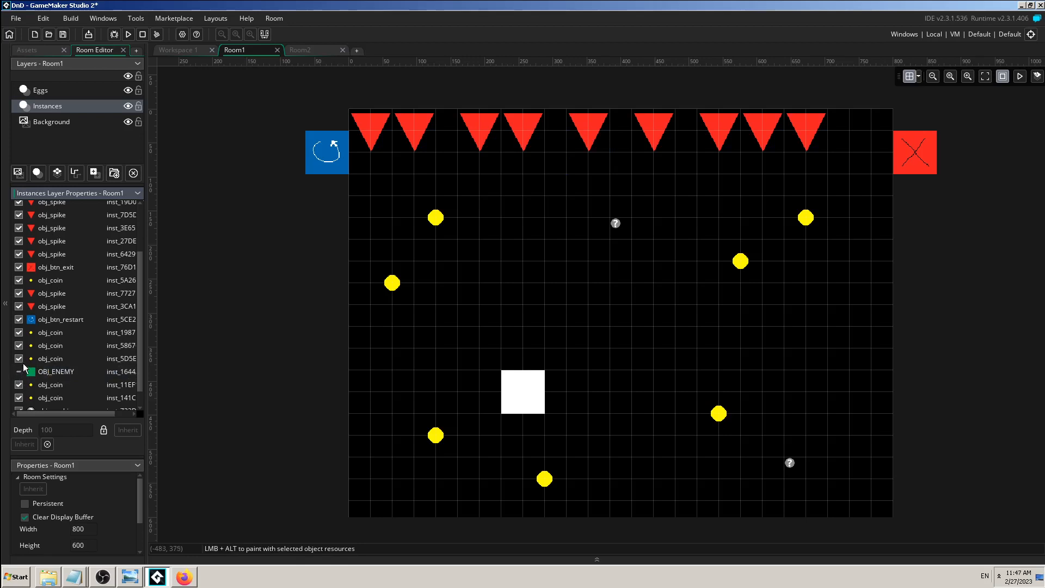
pyautogui.scroll(3, 26, 367)
pyautogui.scroll(-3, 27, 364)
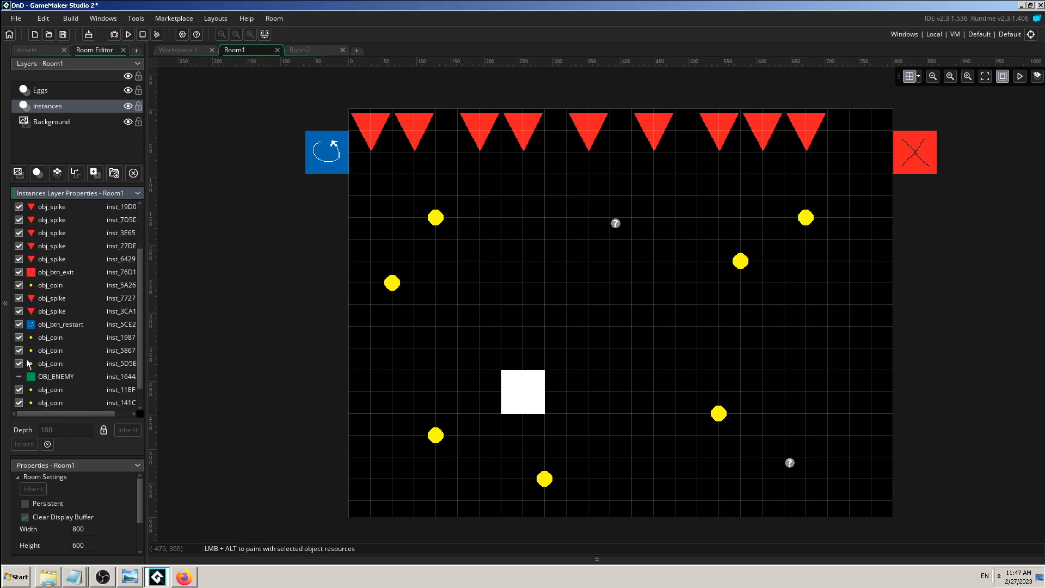
pyautogui.click(19, 355)
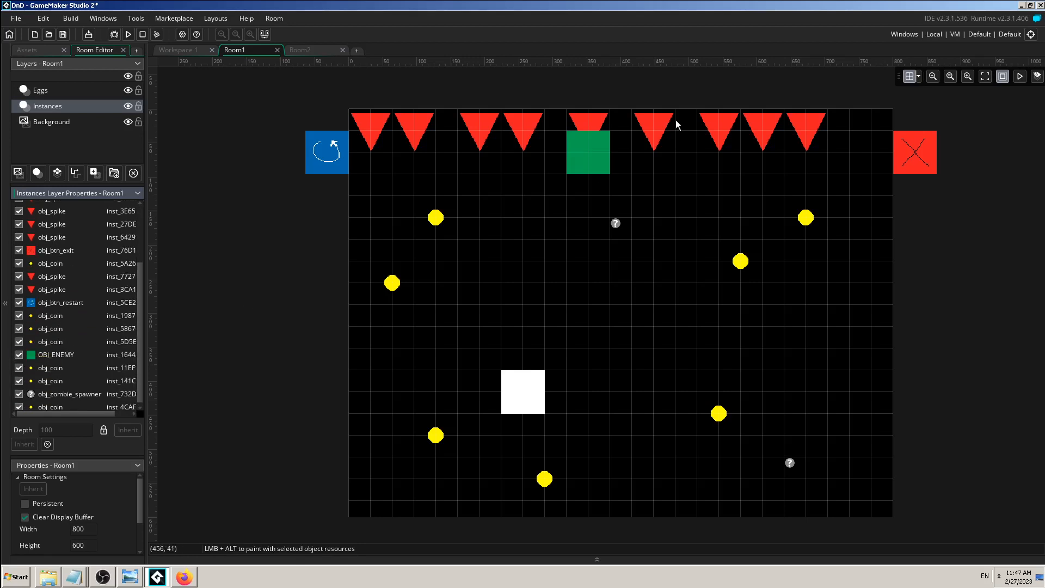
pyautogui.moveTo(597, 152); pyautogui.dragTo(625, 152)
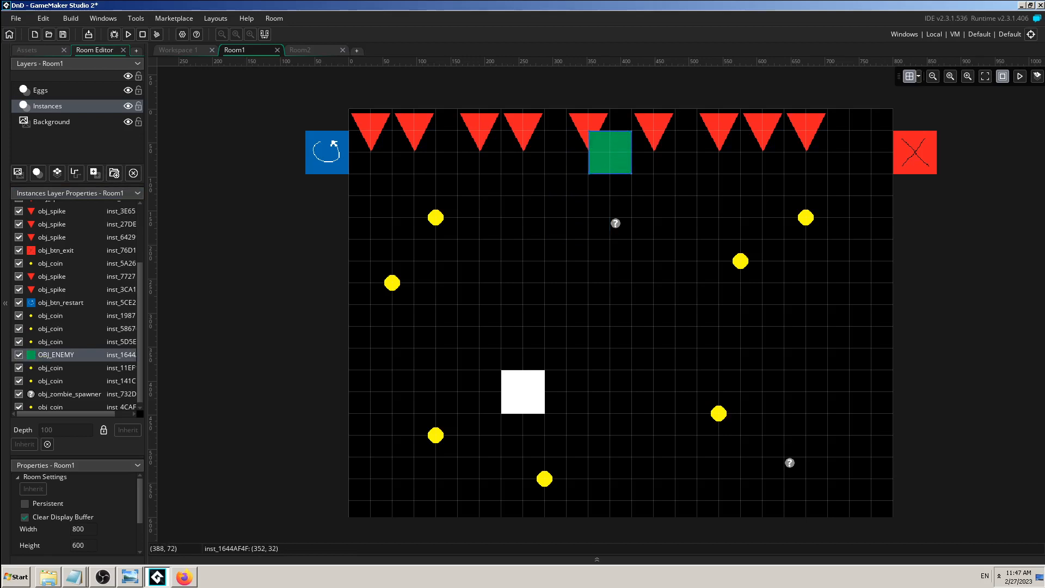
pyautogui.click(19, 355)
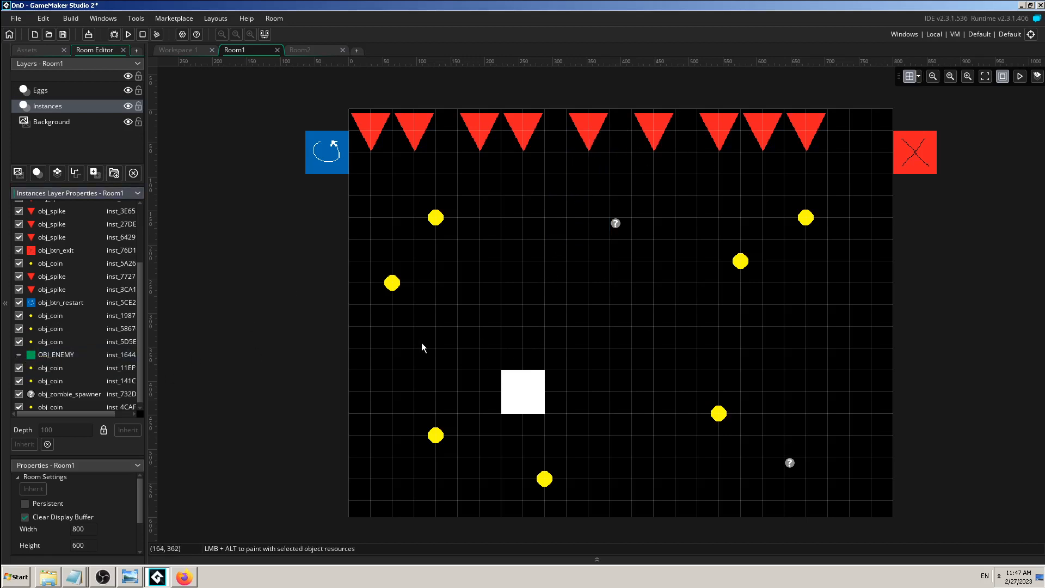
# - Leave obj_player2 enabled for export in Room1 and move it up one grid cell to (256, 384)
pyautogui.scroll(3, 26, 240)
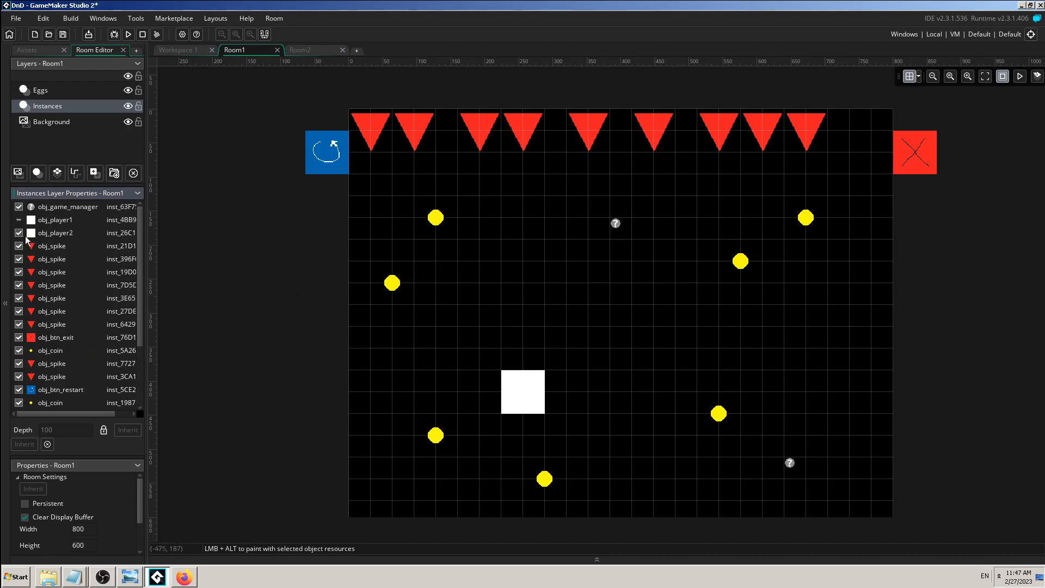
pyautogui.click(19, 233)
pyautogui.click(19, 234)
pyautogui.click(19, 233)
pyautogui.click(20, 234)
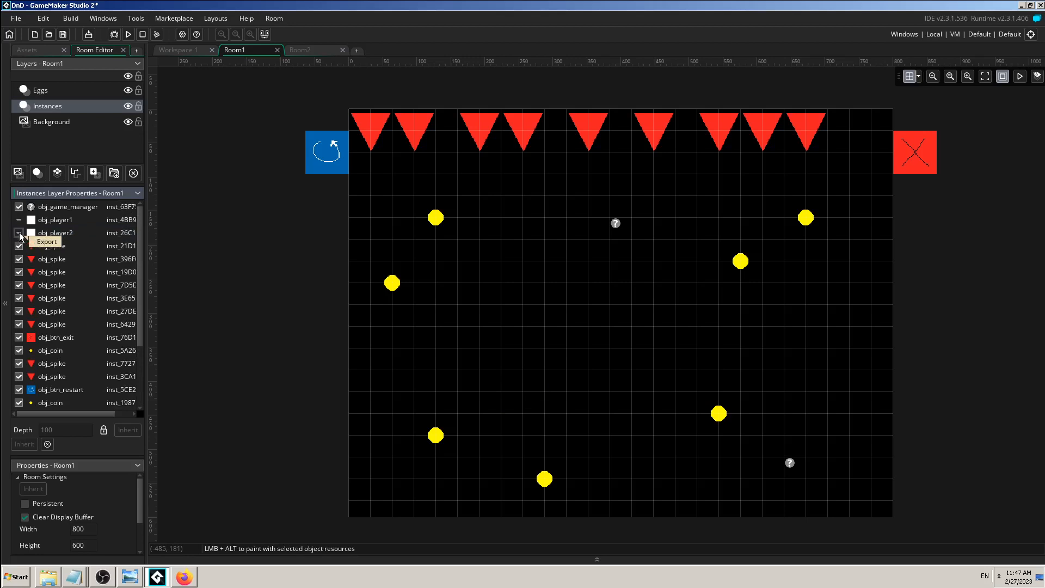
pyautogui.click(20, 234)
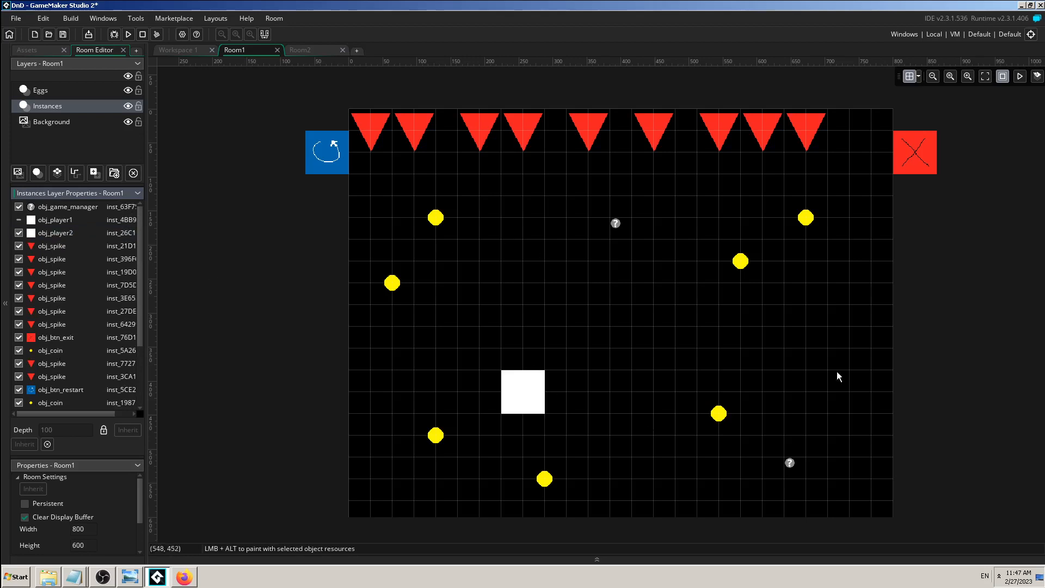
pyautogui.moveTo(532, 396); pyautogui.dragTo(535, 364)
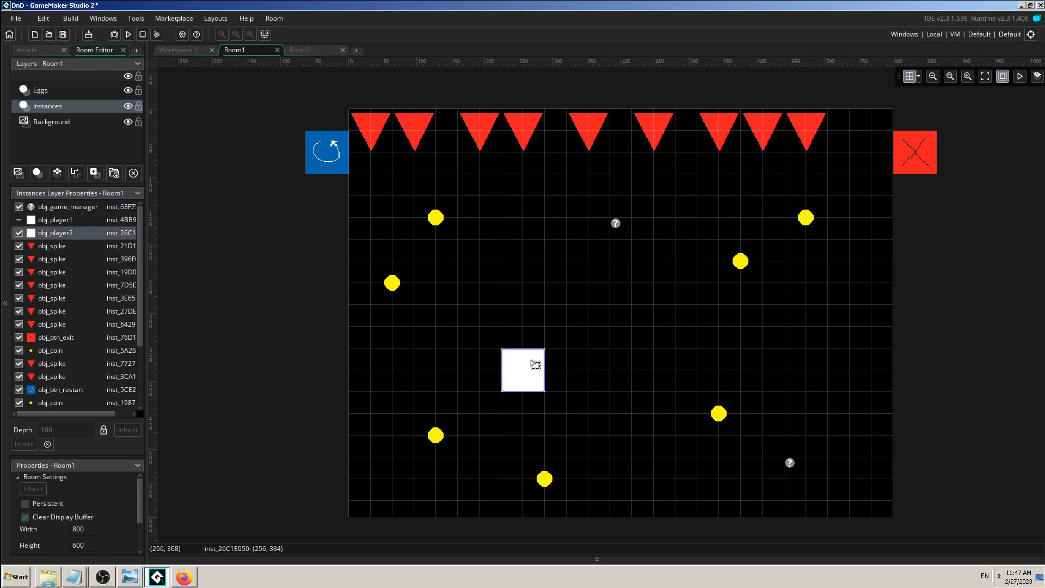
pyautogui.click(178, 50)
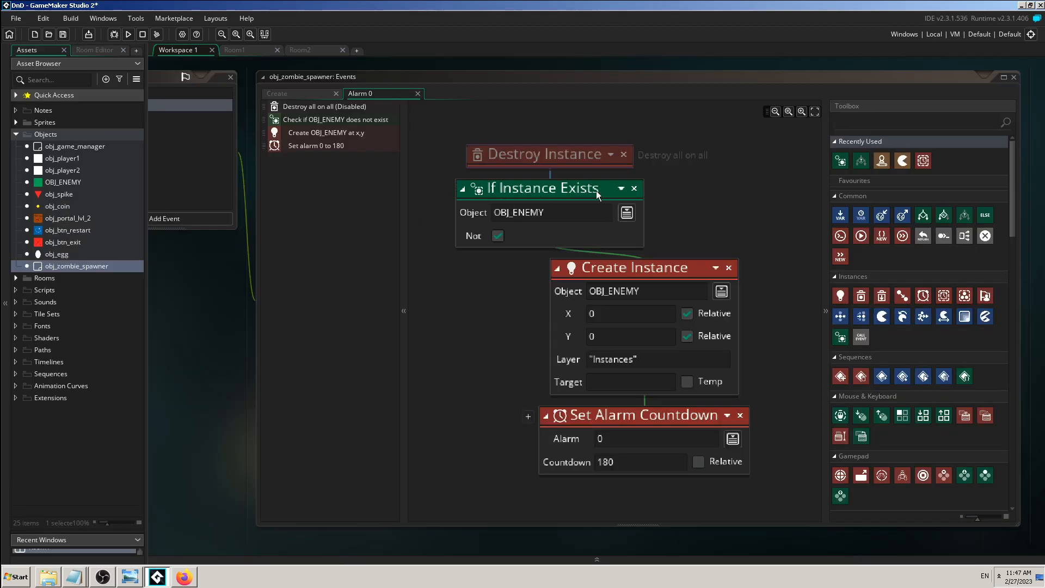
pyautogui.click(498, 236)
pyautogui.click(498, 236)
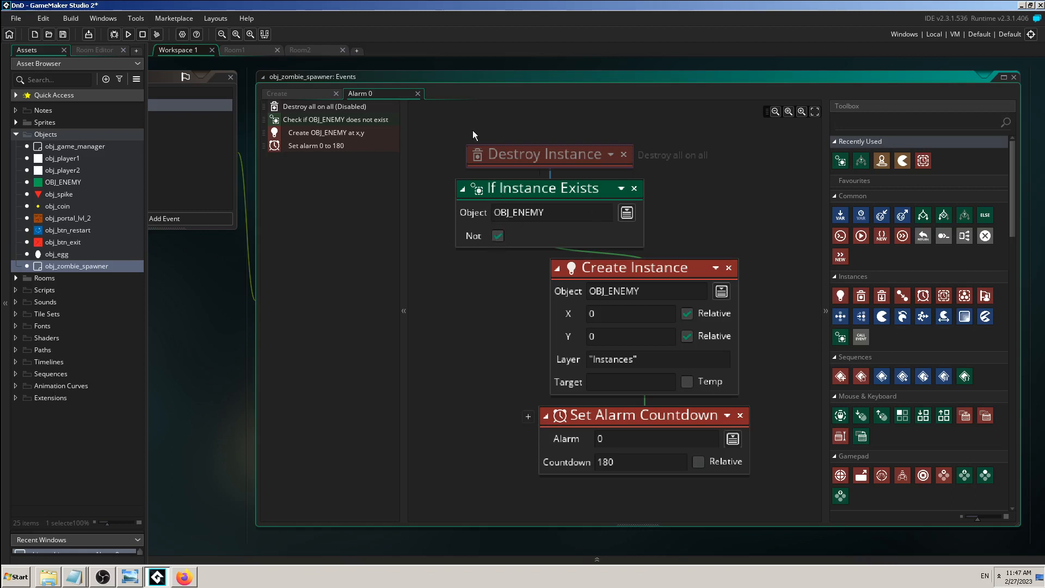
pyautogui.click(253, 50)
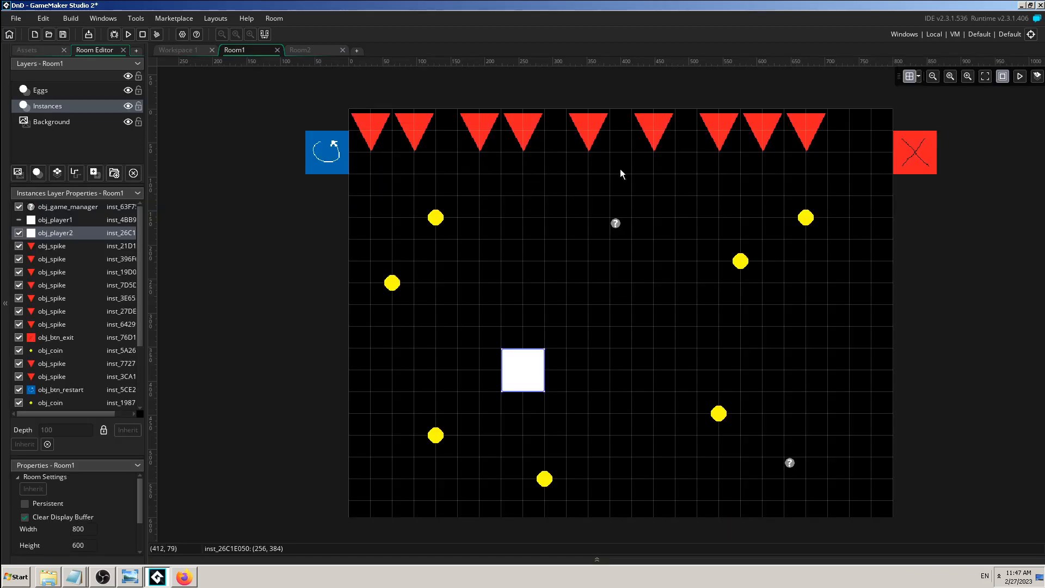
pyautogui.click(183, 54)
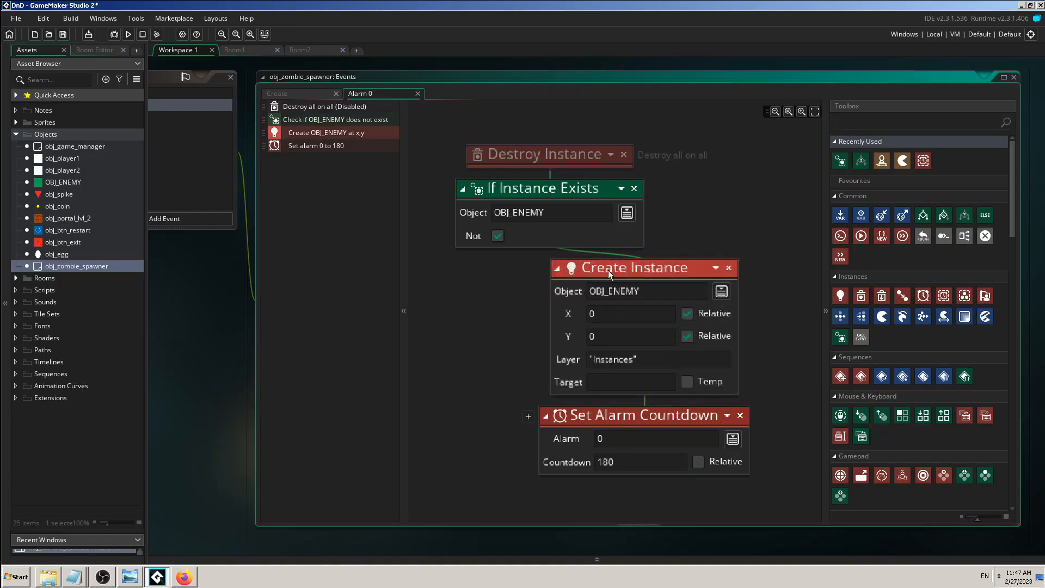
# - Run the game with the pre-placed enemy disabled and steer the player to collect the four coins in the left half of the room
pyautogui.click(128, 35)
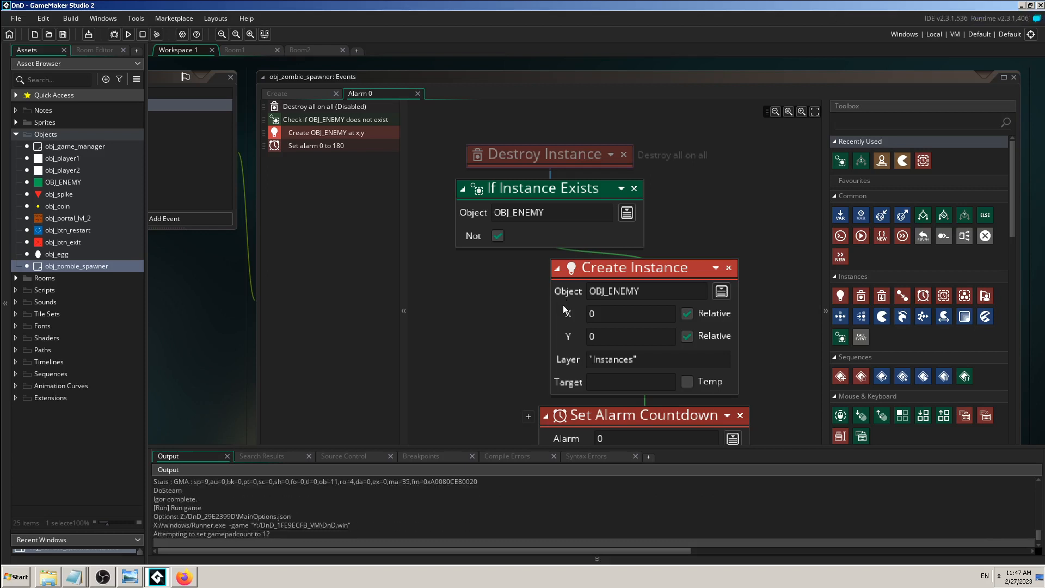
pyautogui.press('Up')
pyautogui.press('Left')
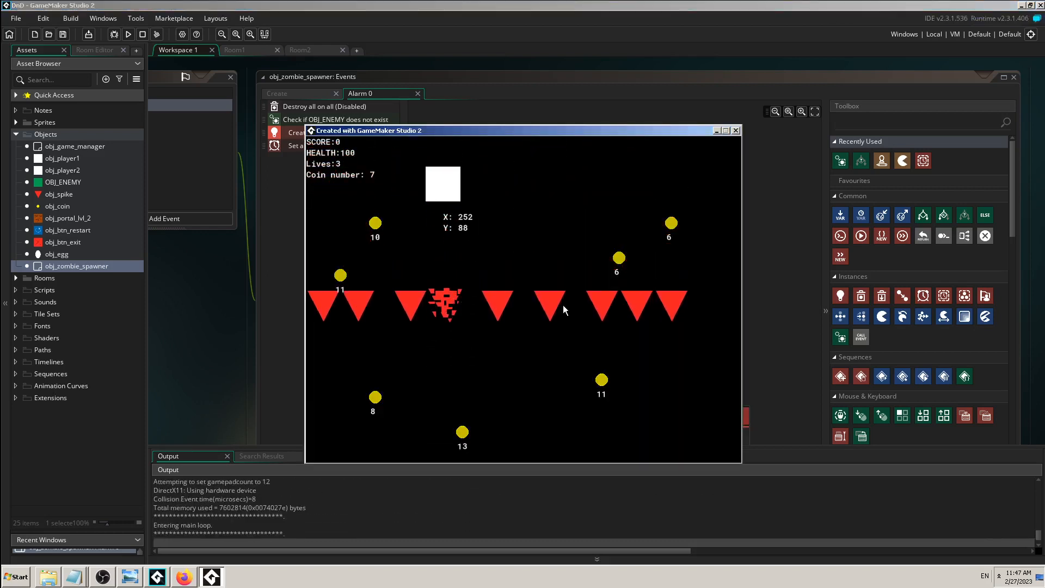
pyautogui.press('Down')
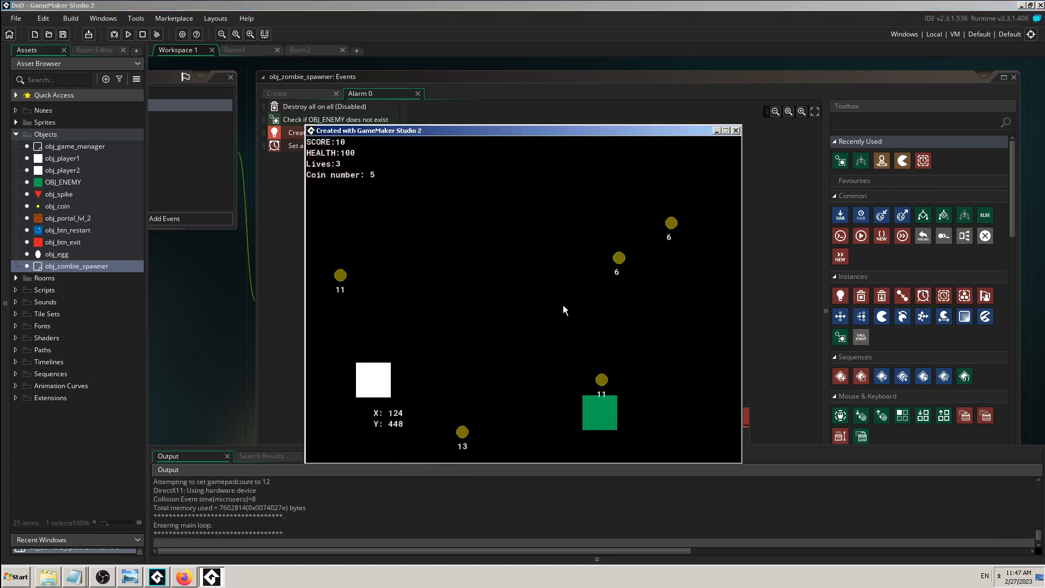
pyautogui.press('Right')
pyautogui.press('Up')
pyautogui.press('Left')
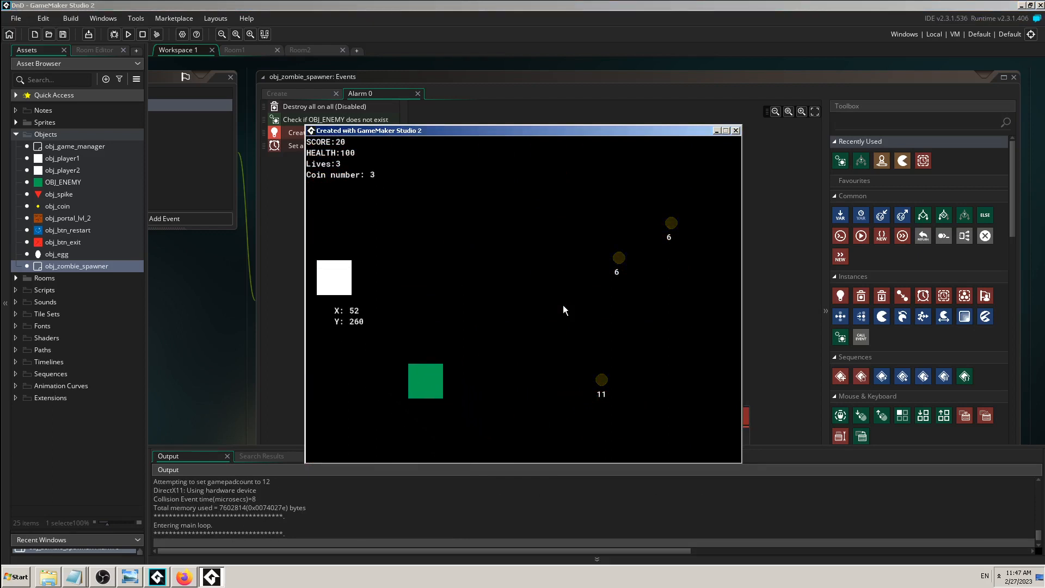
# - Steer the player away from the spawned enemy and collect the three remaining coins in the right half of the room
pyautogui.press('Right')
pyautogui.press('Right')
pyautogui.press('Down')
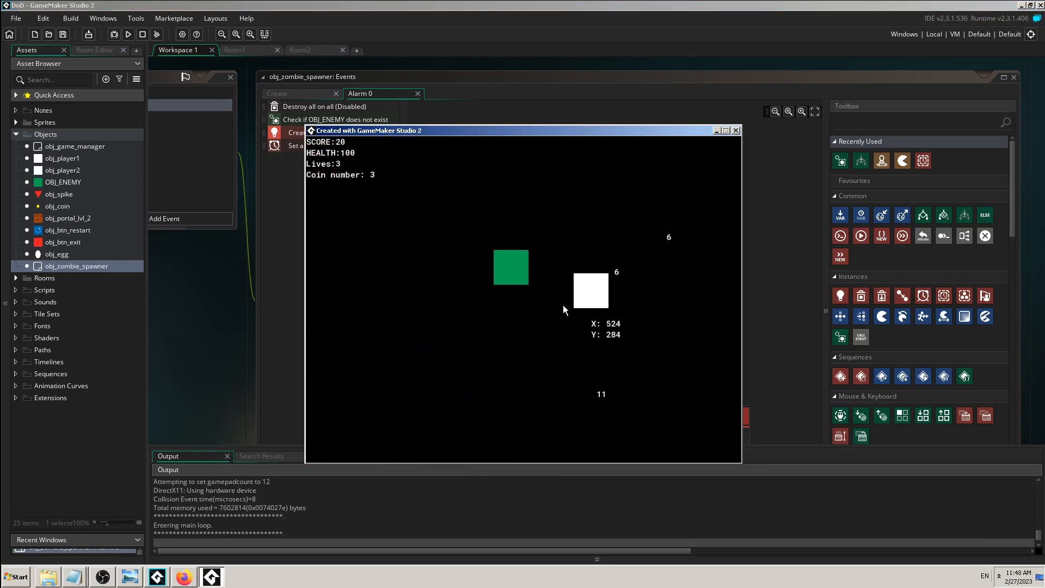
pyautogui.press('Up')
pyautogui.press('Left')
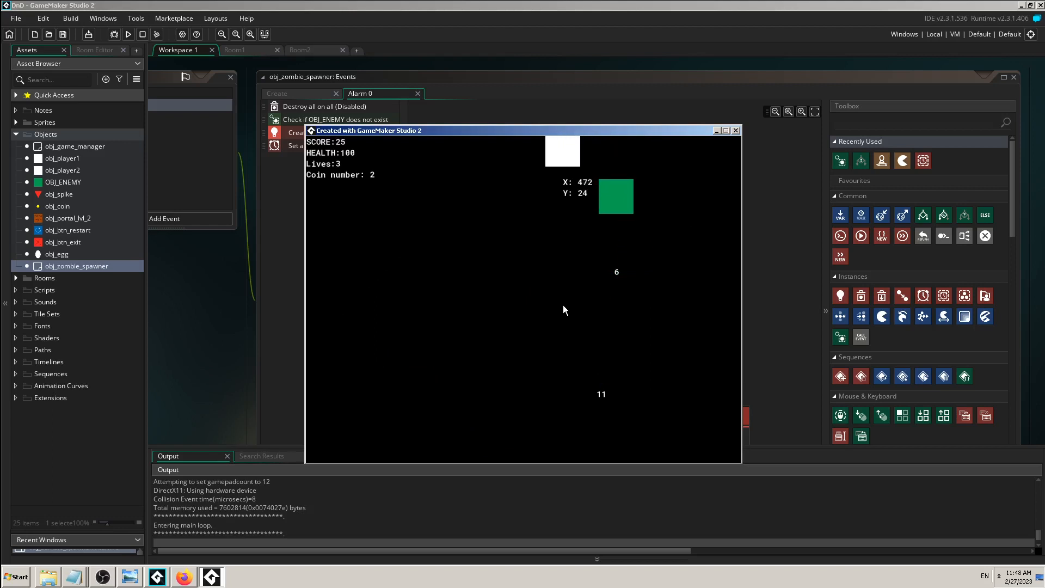
pyautogui.press('Down')
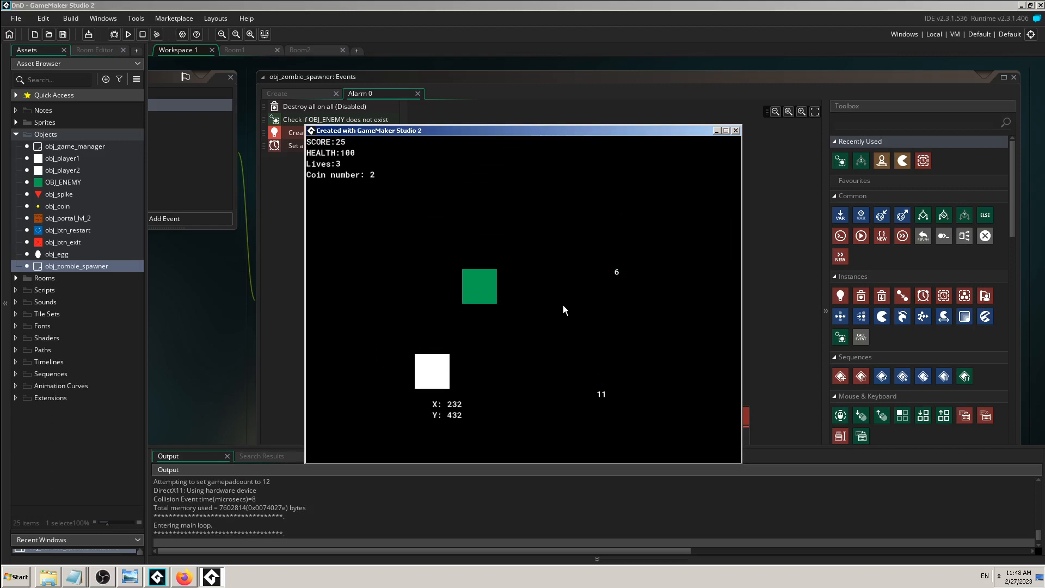
pyautogui.press('Left')
pyautogui.press('Left')
pyautogui.press('Up')
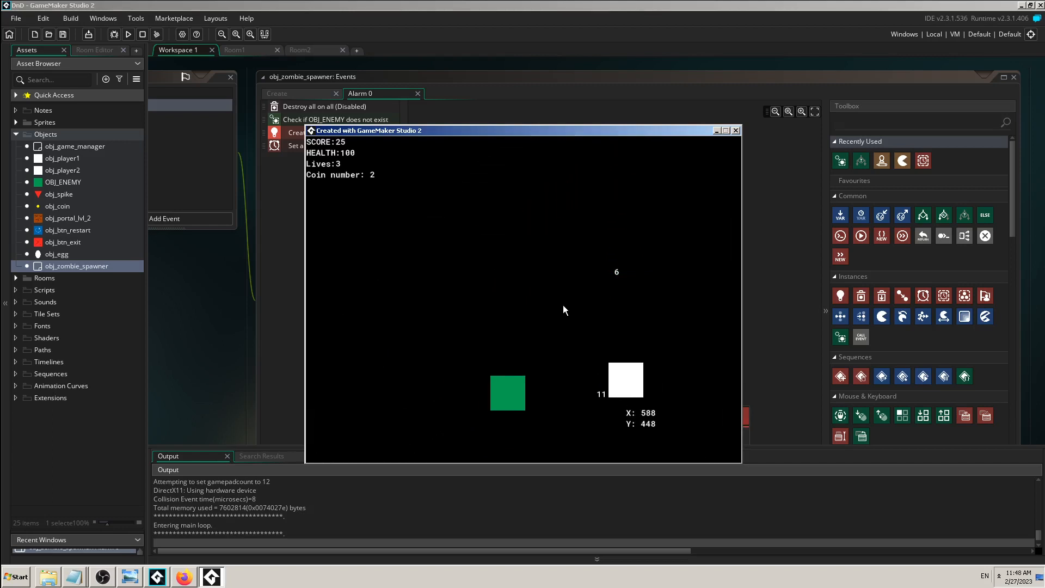
pyautogui.press('Right')
pyautogui.press('Left')
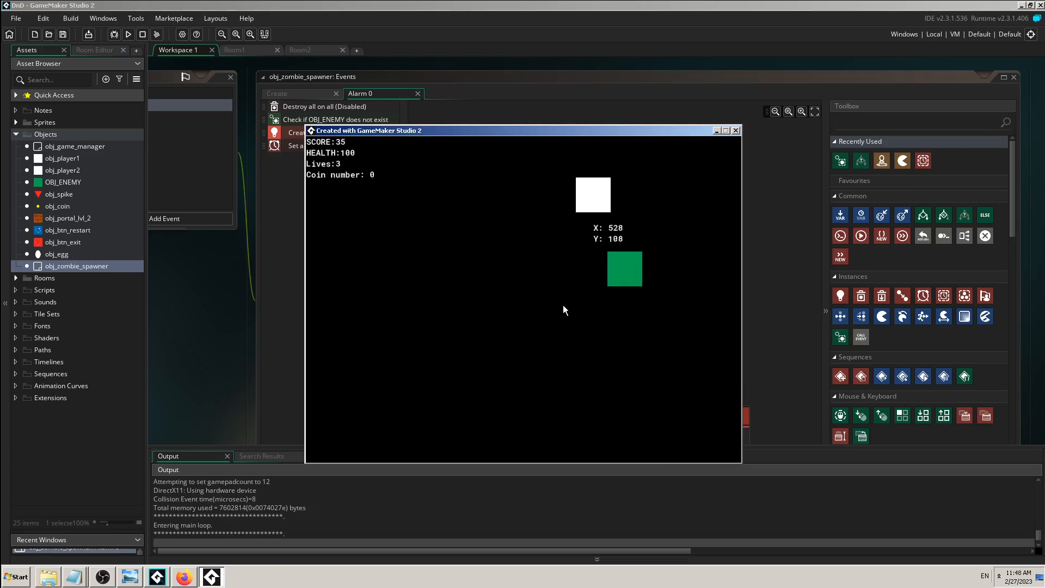
# - Keep evading the enemy around the empty room to check for extra spawns, and close the game and its output log
pyautogui.press('Up')
pyautogui.press('Left')
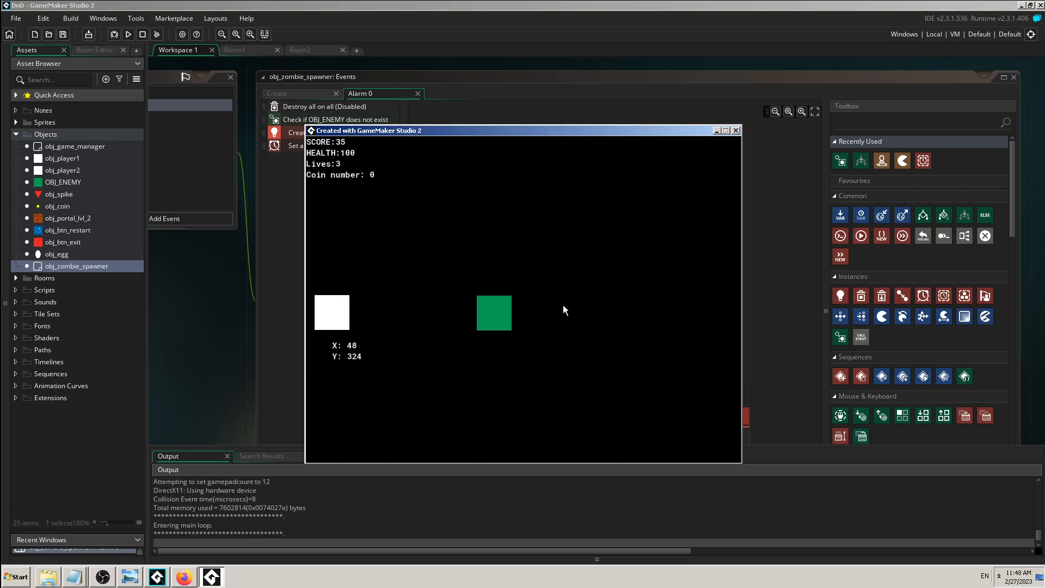
pyautogui.press('Up')
pyautogui.press('Right')
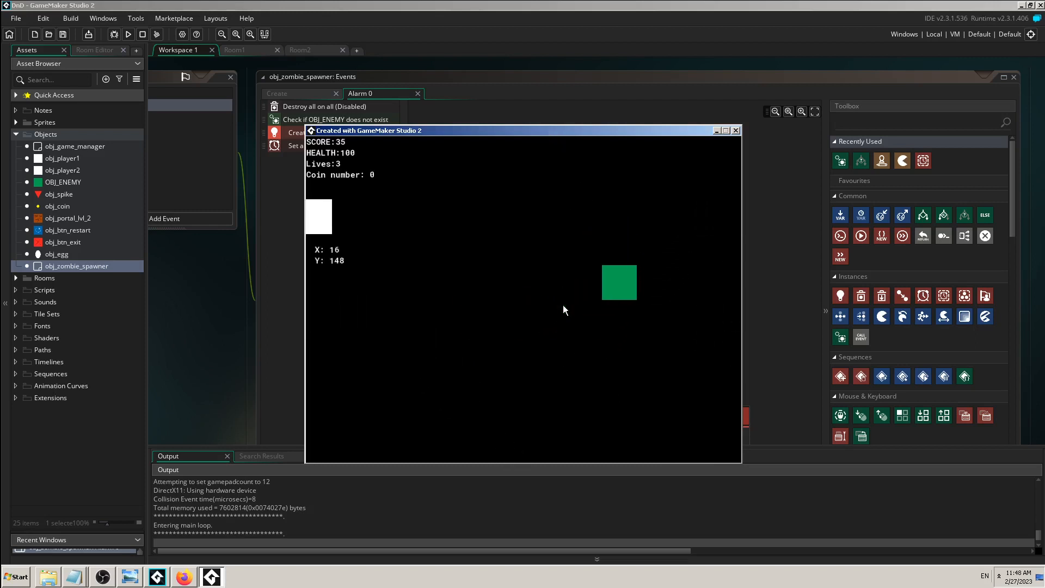
pyautogui.press('Down')
pyautogui.press('Left')
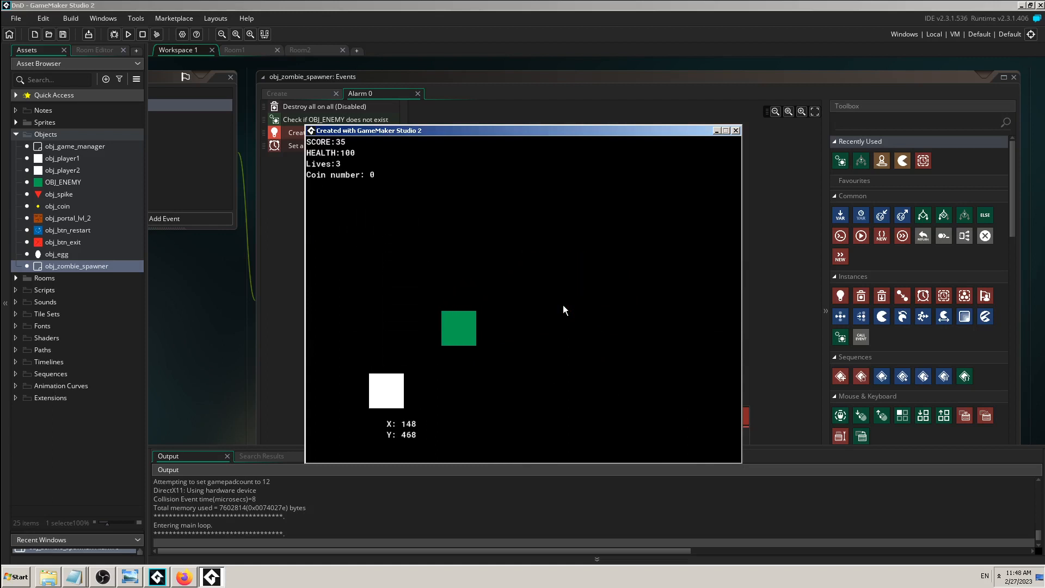
pyautogui.press('Up')
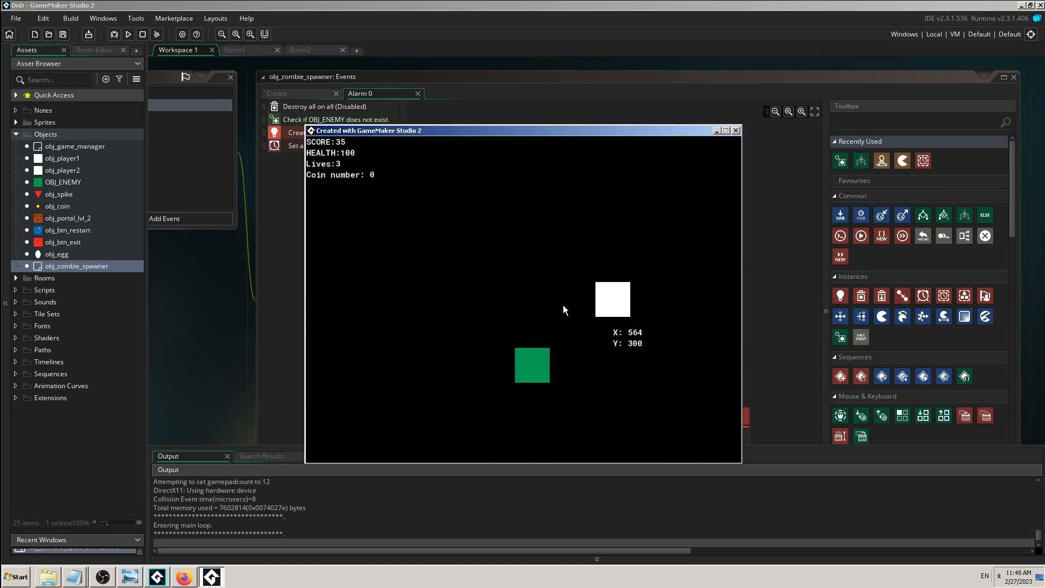
pyautogui.press('Left')
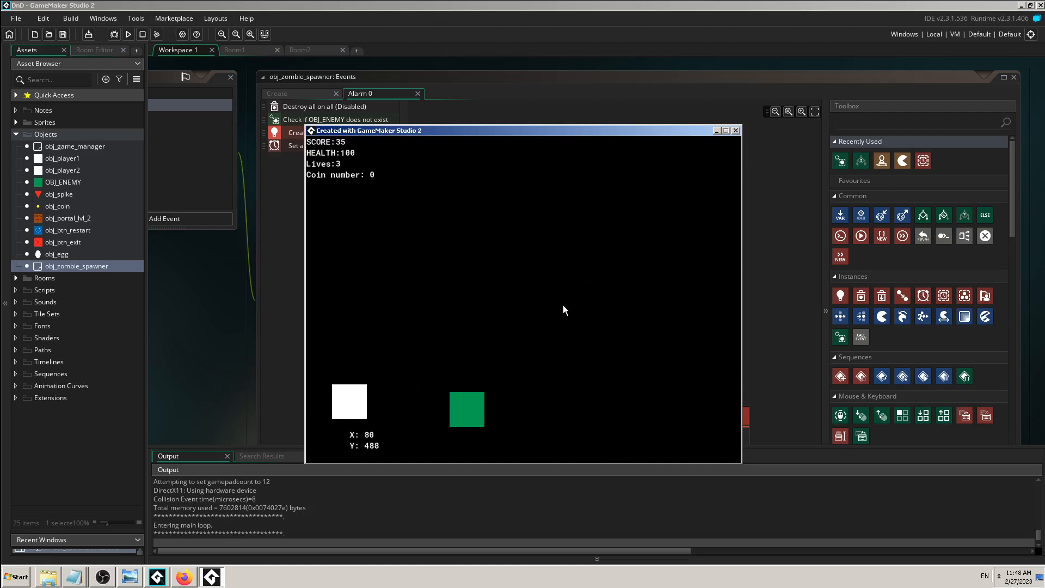
pyautogui.press('Up')
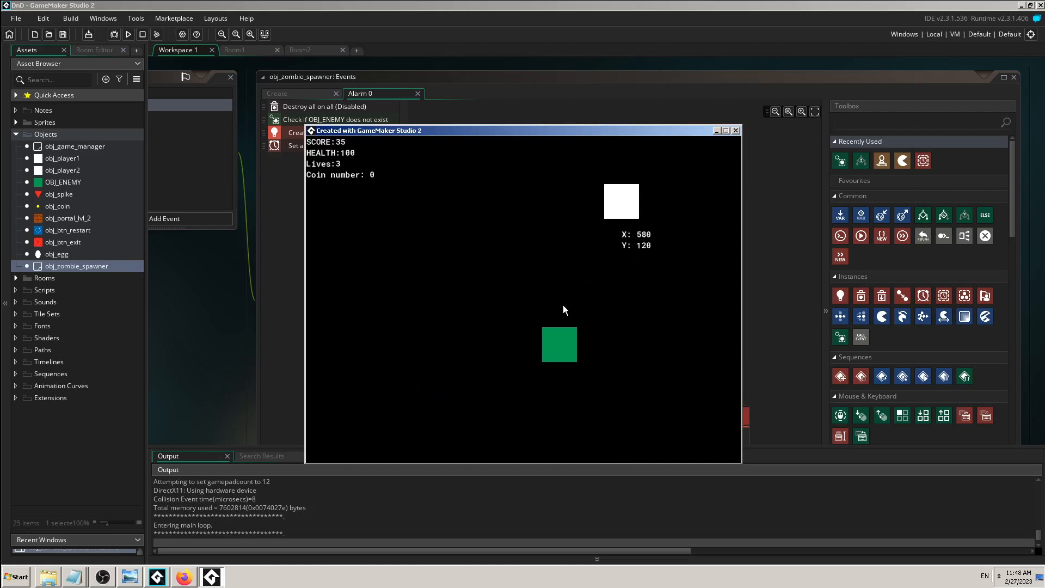
pyautogui.click(735, 131)
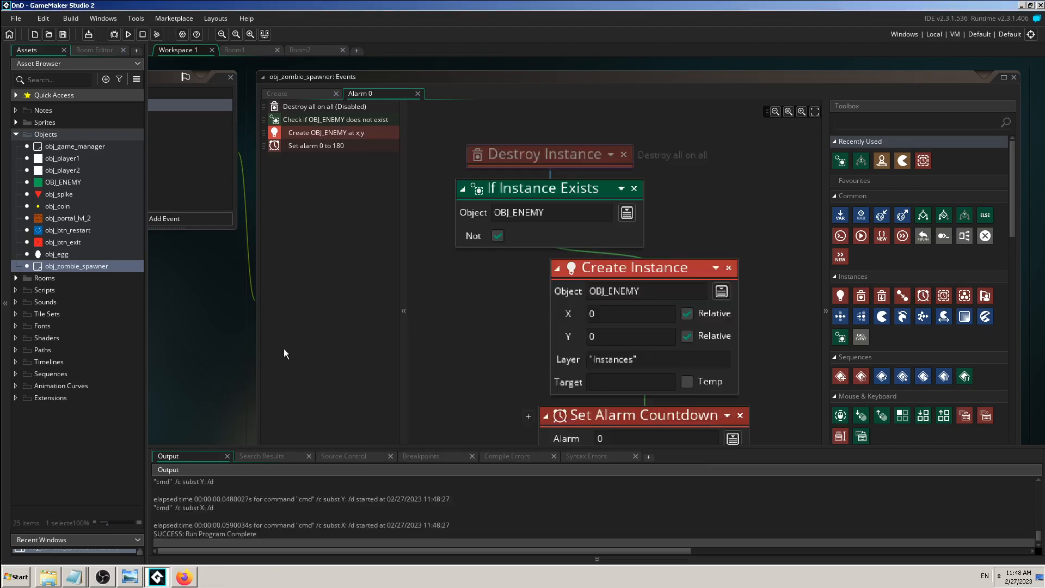
pyautogui.click(325, 556)
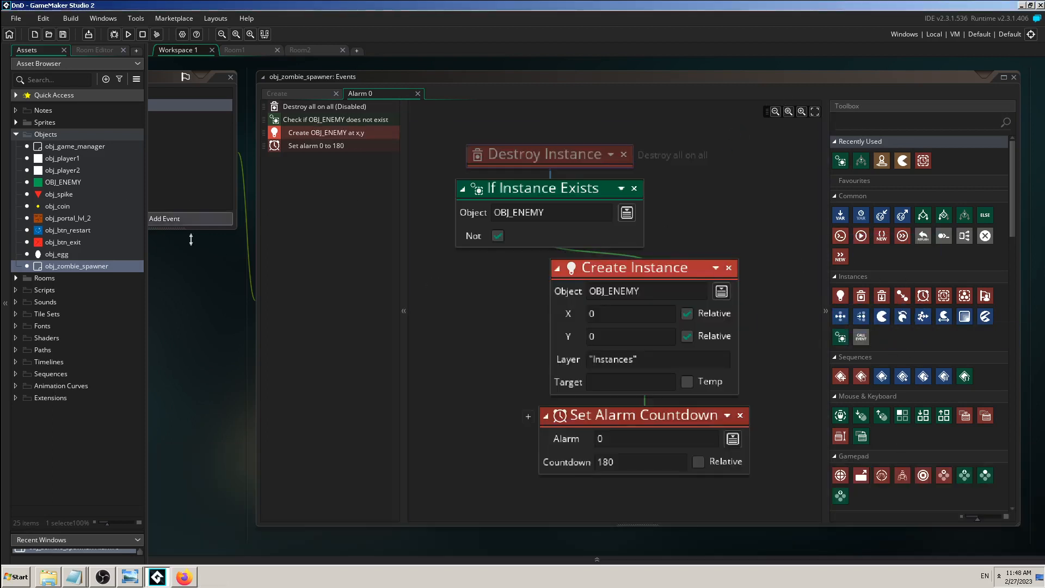
pyautogui.keyDown('ctrl'); pyautogui.scroll(-1, 223, 312); pyautogui.keyUp('ctrl')
pyautogui.moveTo(189, 319); pyautogui.dragTo(369, 331, button='middle')
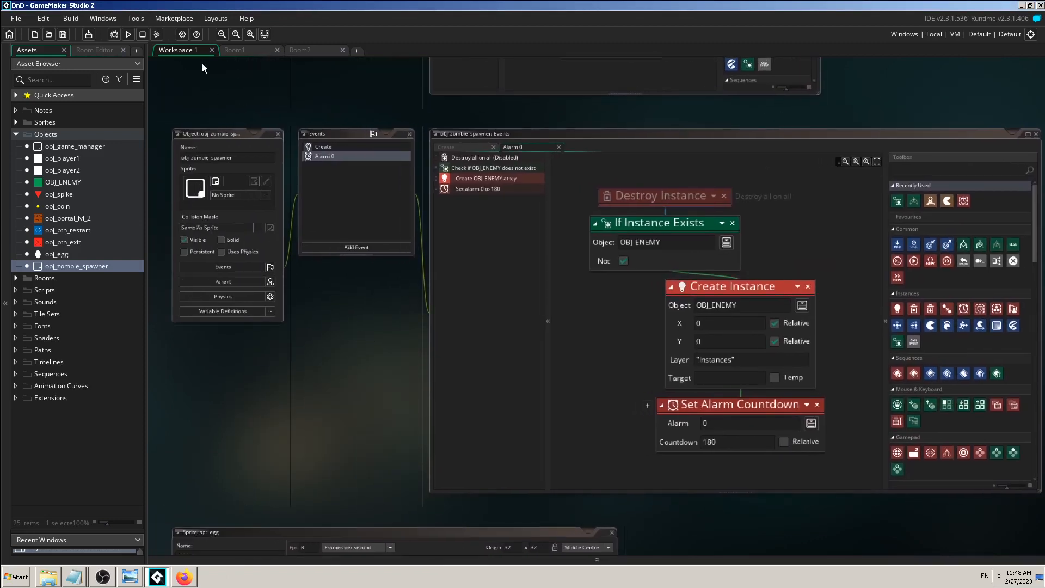
pyautogui.click(240, 35)
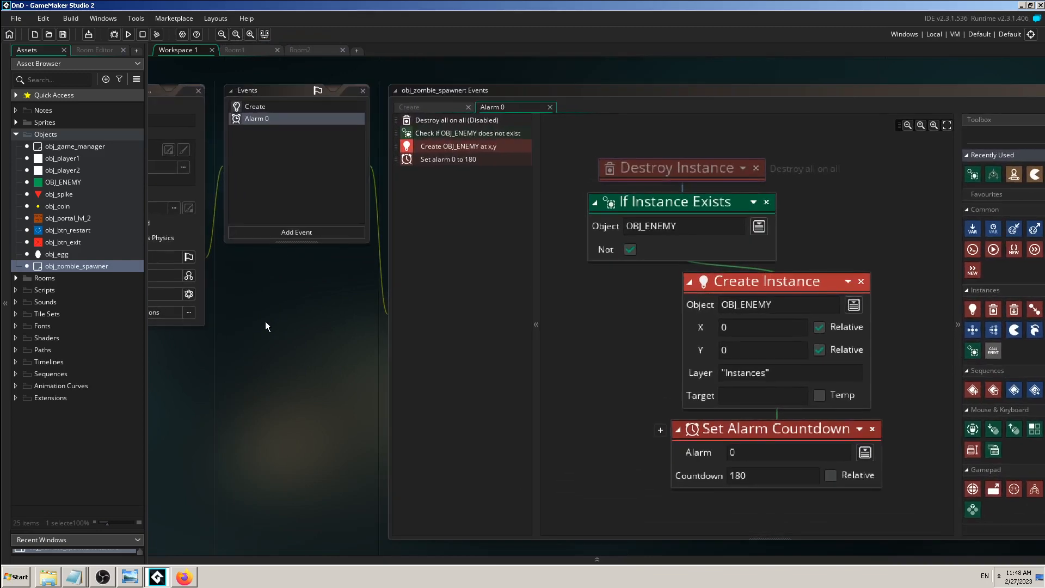
pyautogui.moveTo(265, 321); pyautogui.dragTo(347, 337, button='middle')
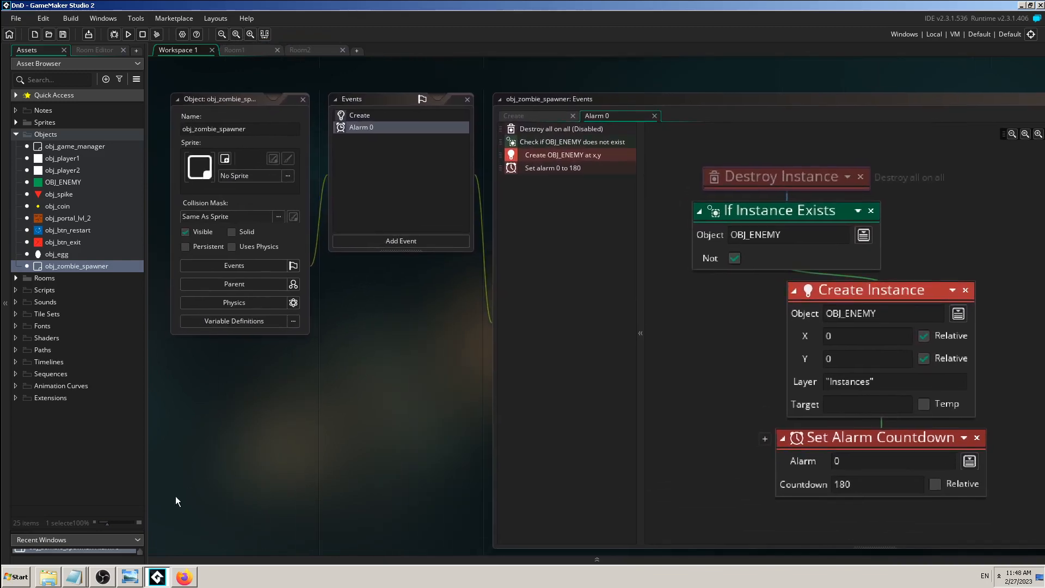
pyautogui.click(133, 576)
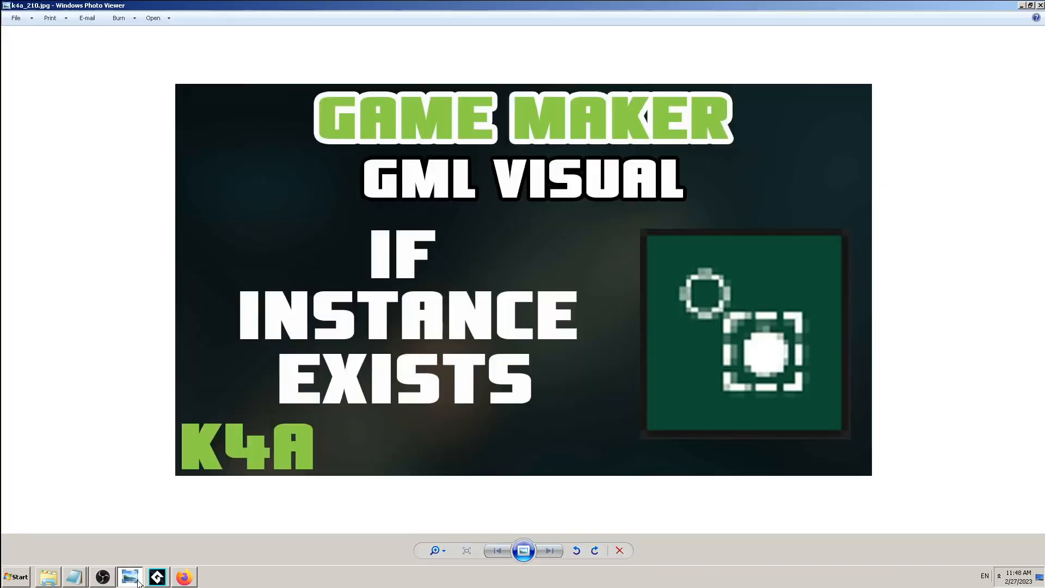
pyautogui.click(104, 576)
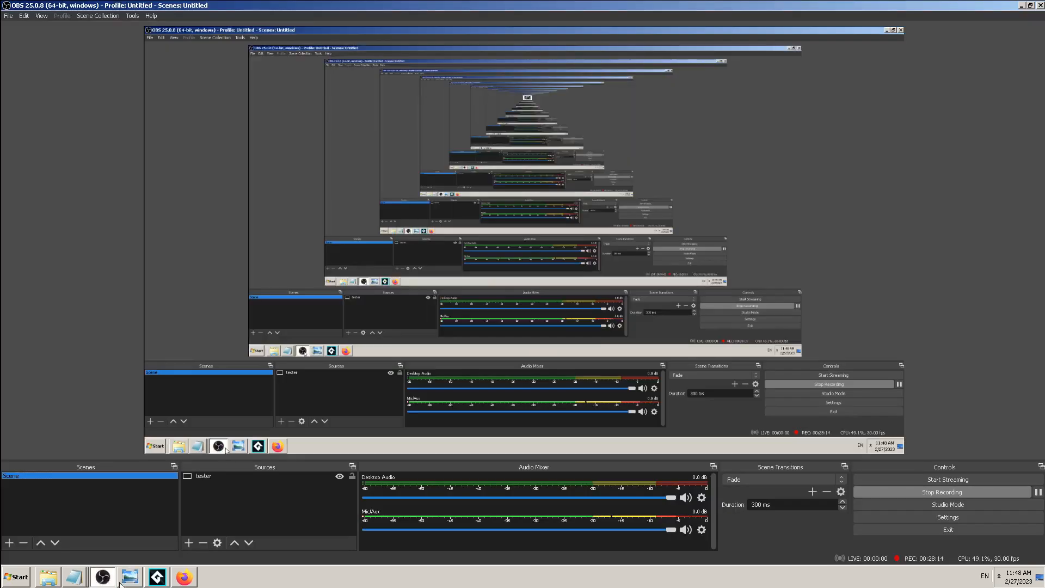